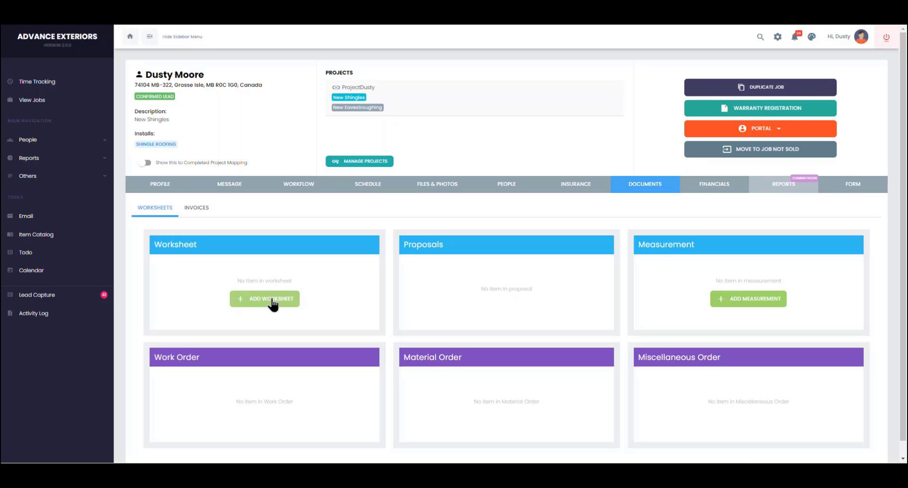
# Step: Add a worksheet named 'Shingle' and open it to its blank line item
pyautogui.click(274, 303)
pyautogui.click(396, 234)
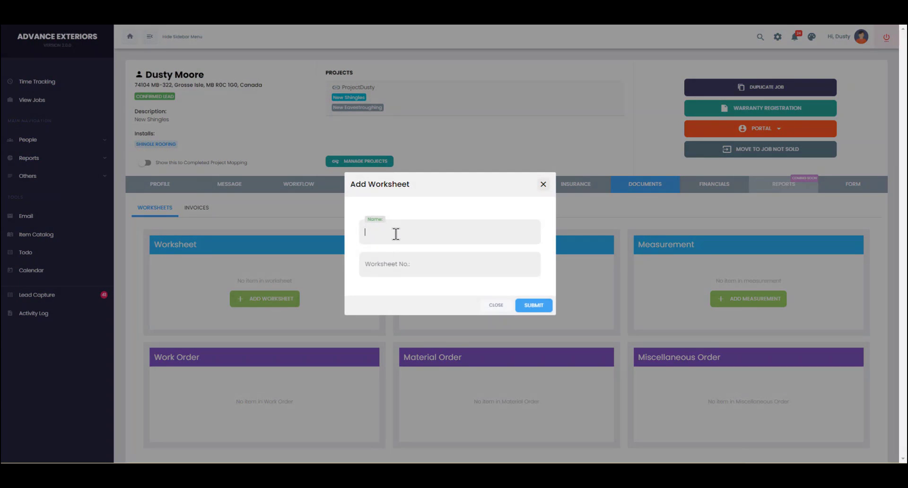
pyautogui.write('Shingle')
pyautogui.click(524, 304)
pyautogui.click(335, 266)
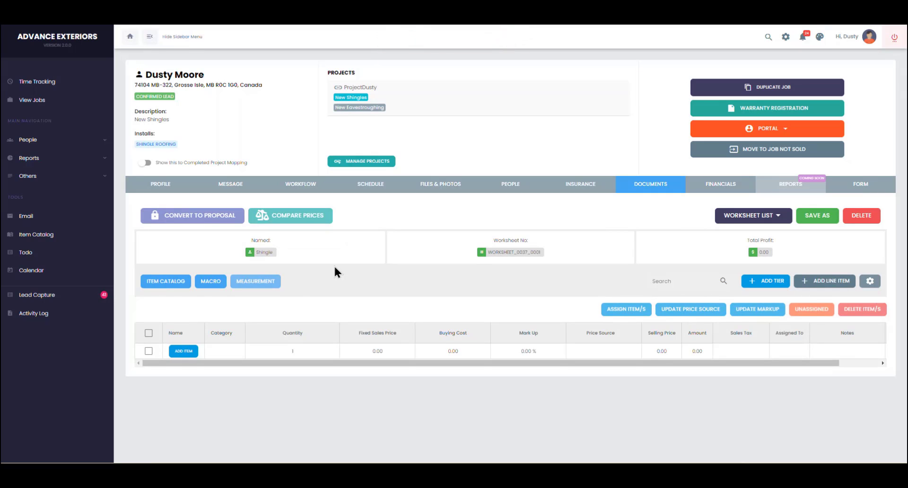
# Step: Add Break Fascia Install and Electrical or Fixtures Install as line items on the Shingle worksheet
pyautogui.click(183, 351)
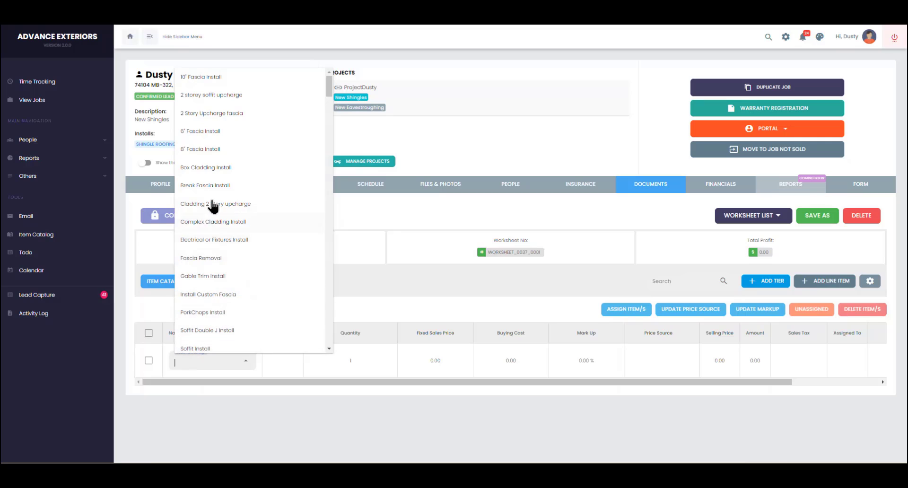
pyautogui.click(211, 202)
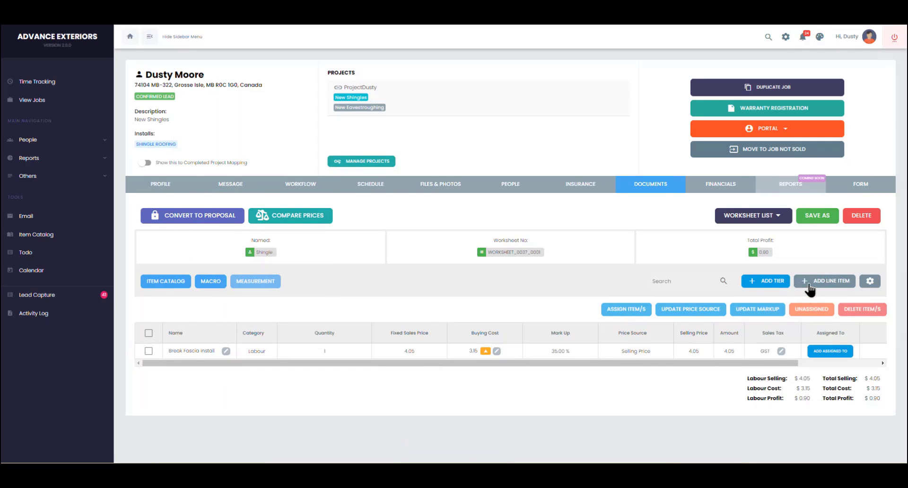
pyautogui.click(810, 282)
pyautogui.click(183, 374)
pyautogui.click(232, 259)
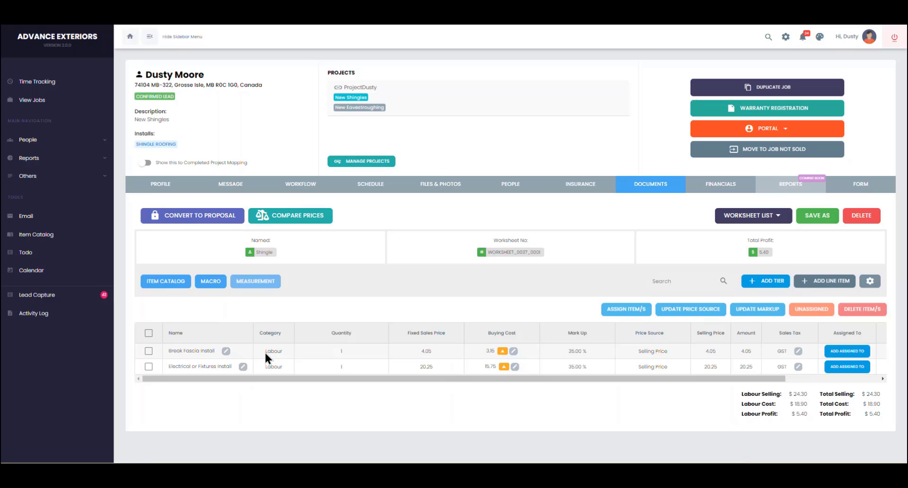
# Step: Delete both line items so the worksheet is empty with 0.00 profit
pyautogui.click(148, 351)
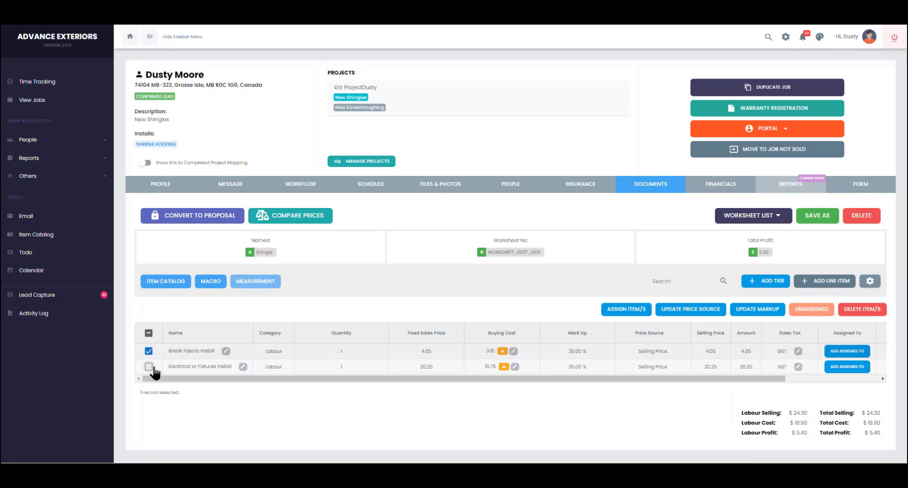
pyautogui.click(149, 368)
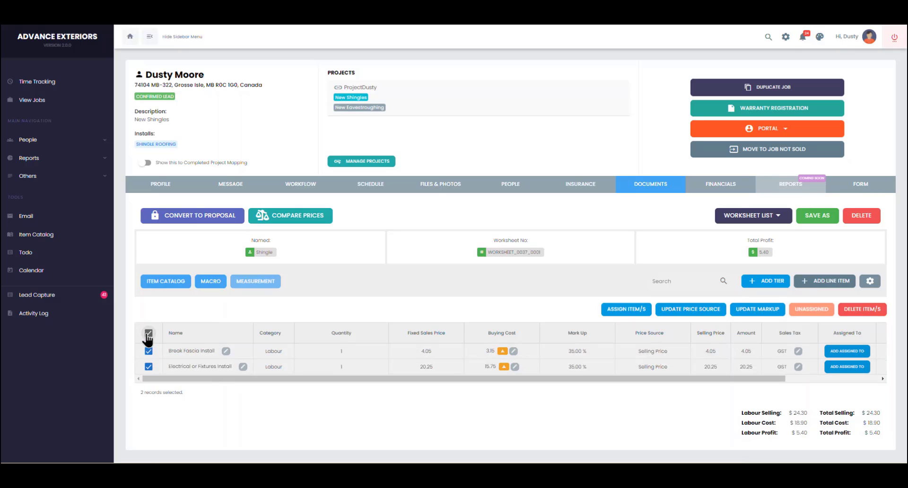
pyautogui.click(867, 310)
pyautogui.click(508, 268)
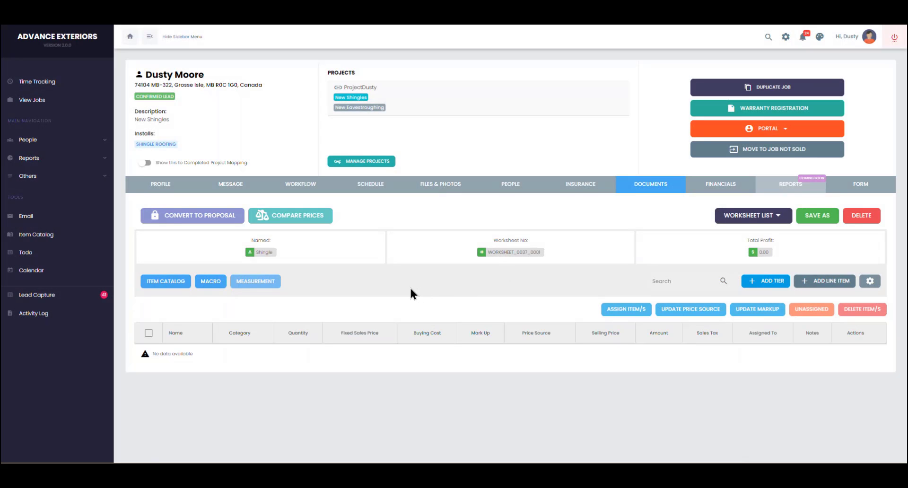
pyautogui.click(167, 282)
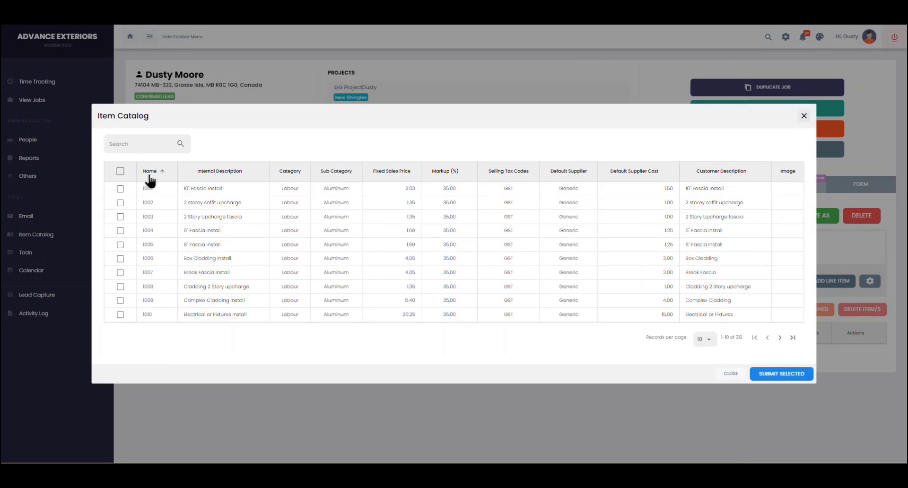
pyautogui.click(710, 340)
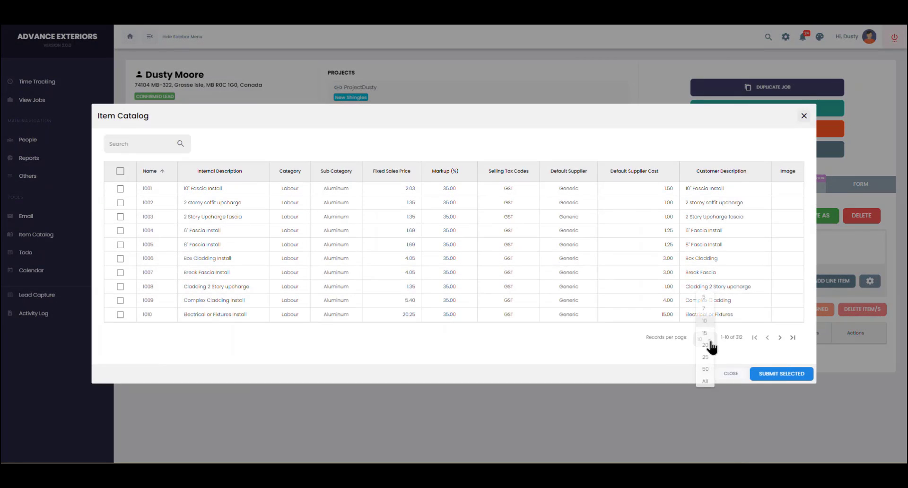
pyautogui.click(707, 382)
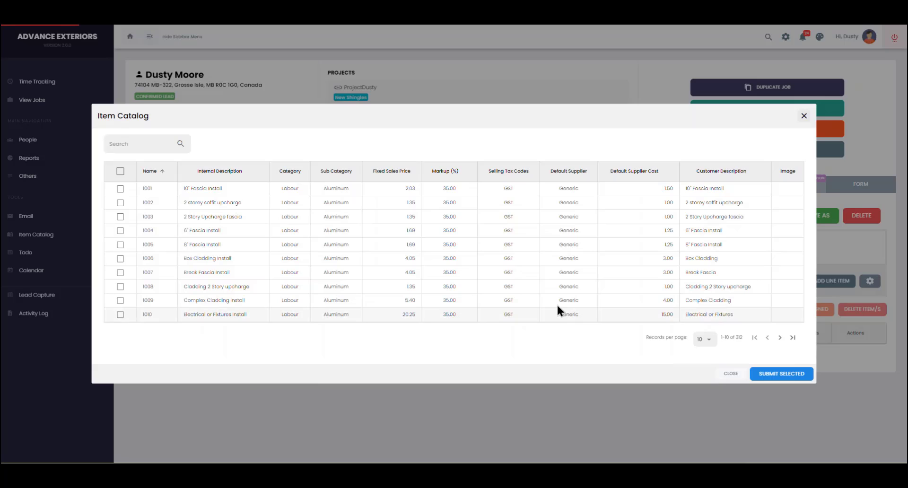
pyautogui.scroll(-3, 314, 191)
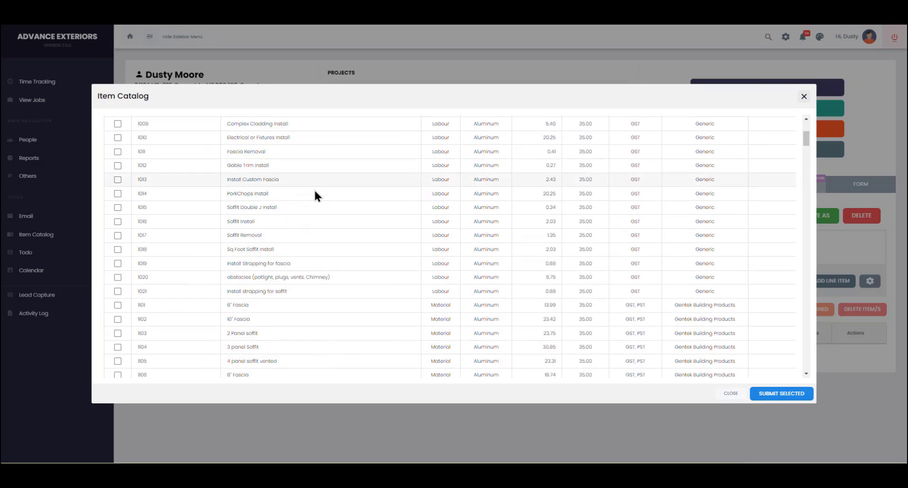
pyautogui.scroll(-8, 314, 195)
pyautogui.scroll(12, 311, 200)
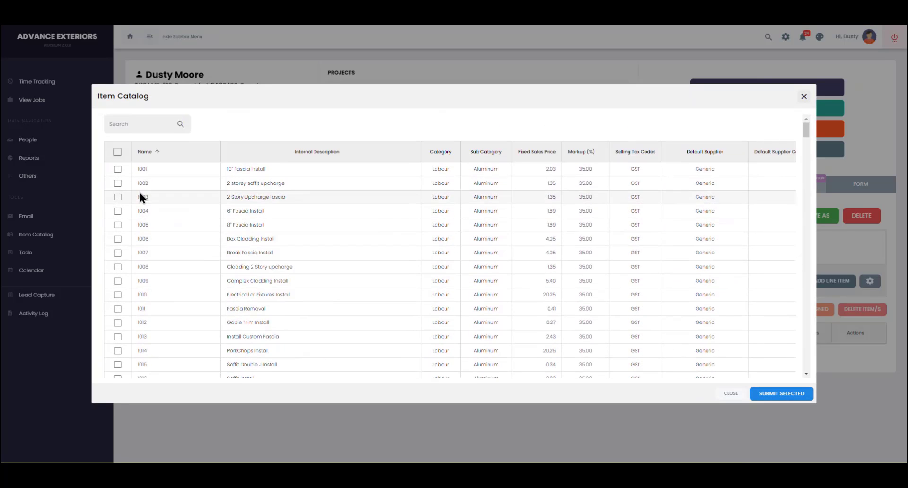
pyautogui.click(117, 170)
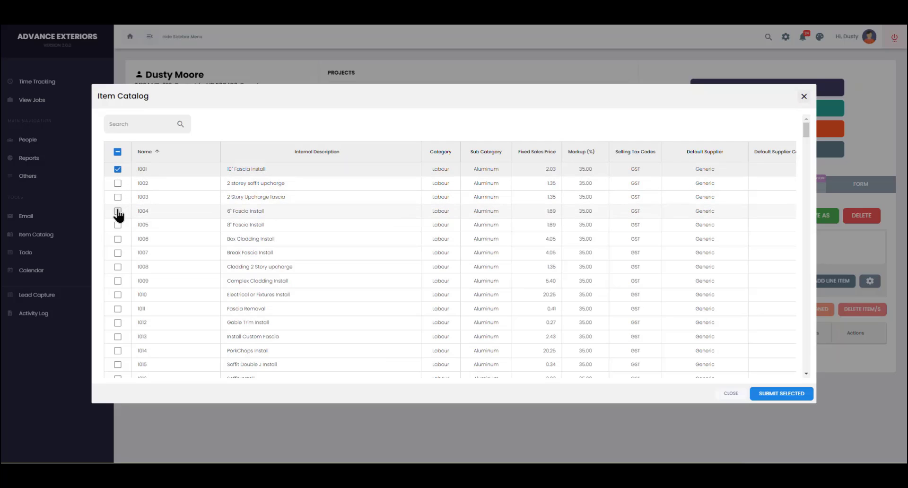
pyautogui.click(118, 211)
pyautogui.click(118, 239)
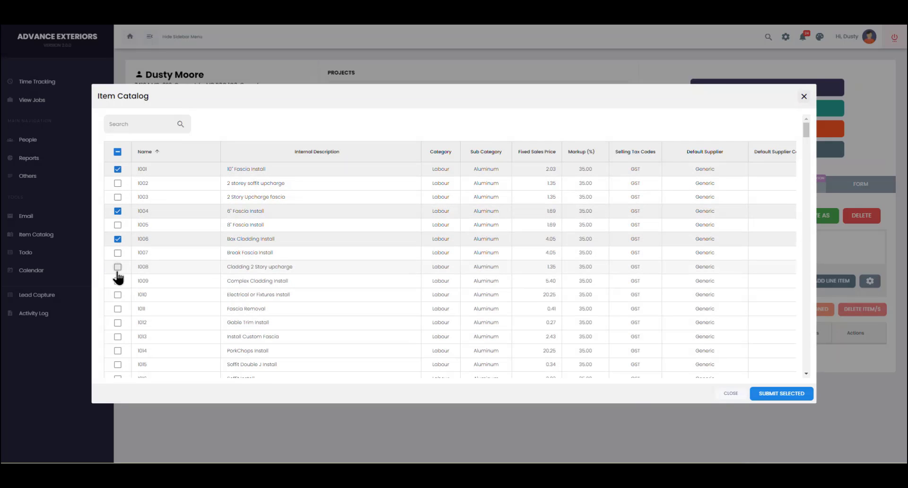
pyautogui.click(118, 268)
pyautogui.click(117, 294)
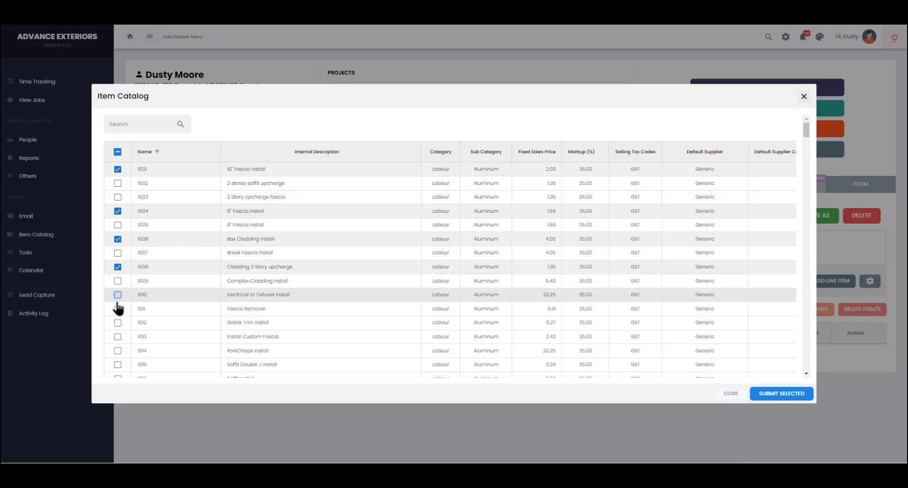
pyautogui.click(118, 337)
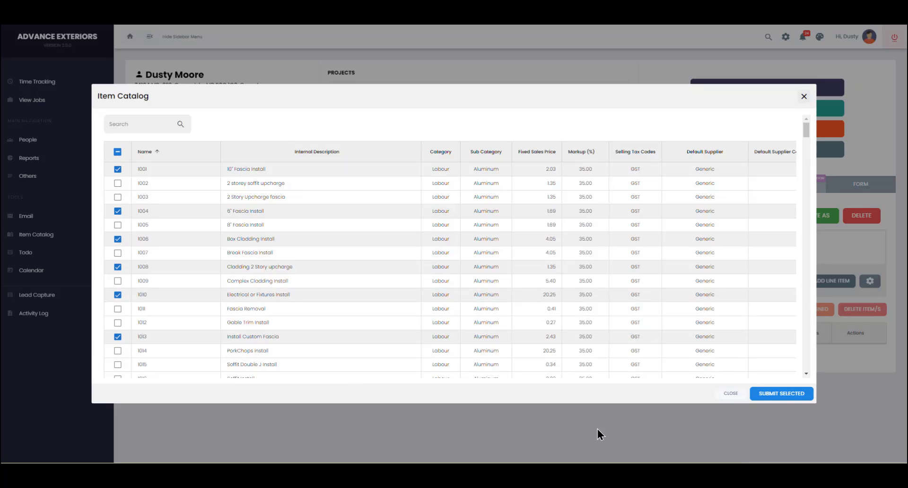
pyautogui.click(782, 394)
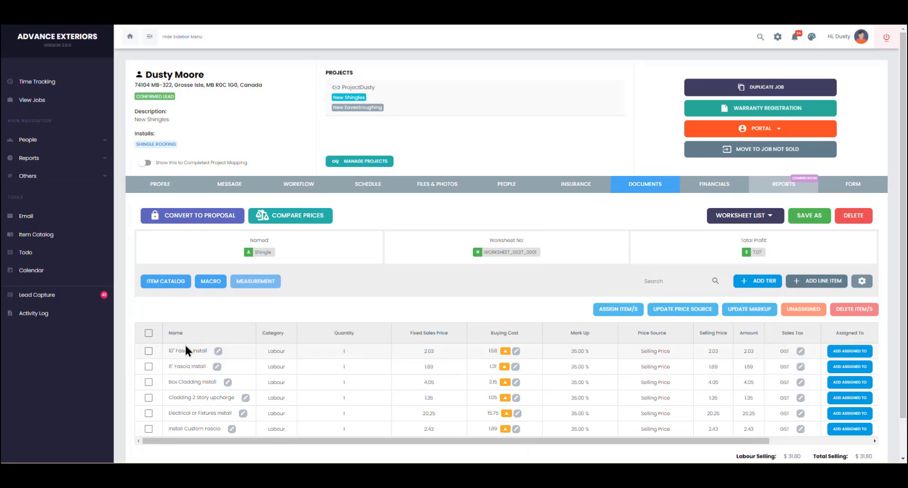
pyautogui.click(149, 333)
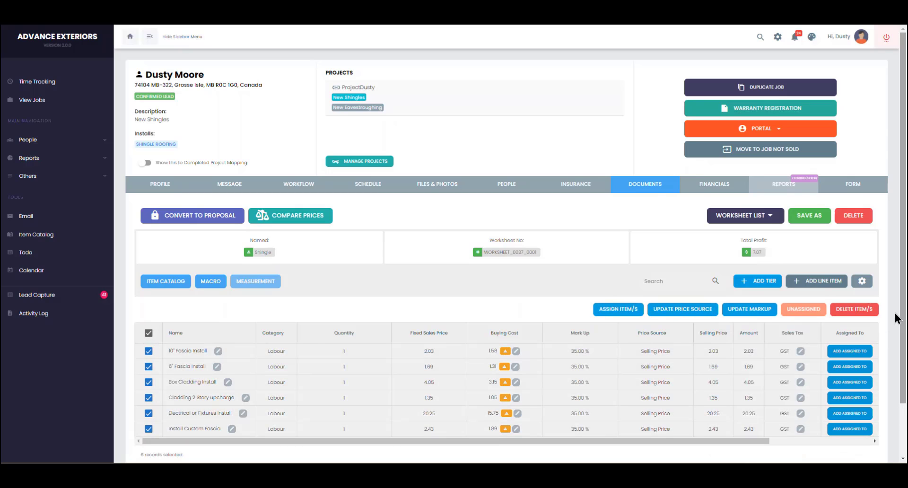
pyautogui.click(858, 310)
pyautogui.click(503, 269)
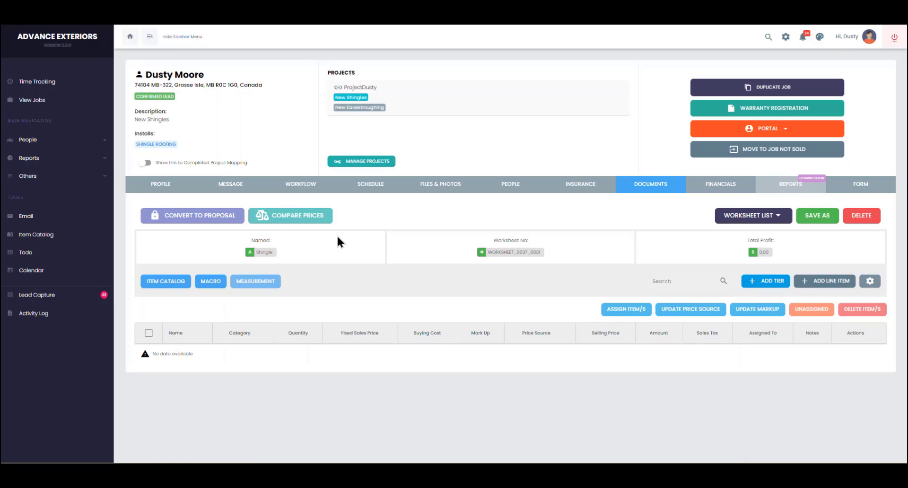
# Step: Apply the Landmark Luxury macro template to the Shingle worksheet
pyautogui.click(208, 282)
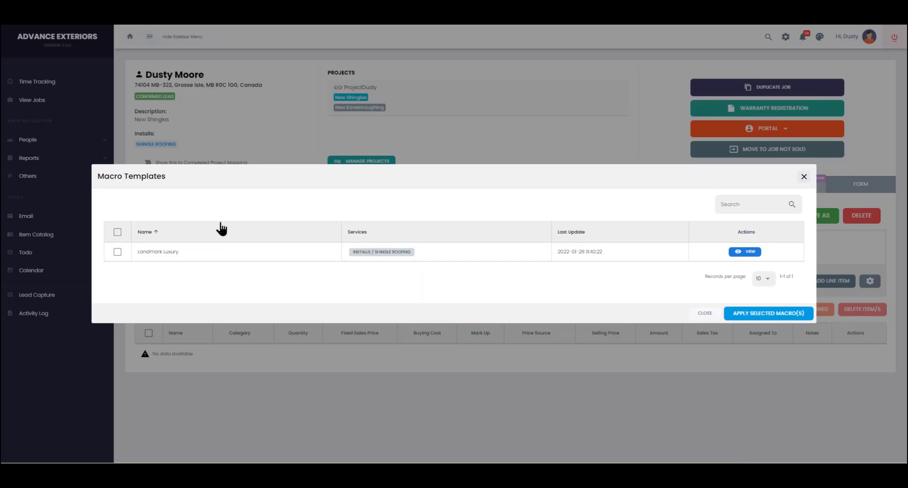
pyautogui.click(117, 252)
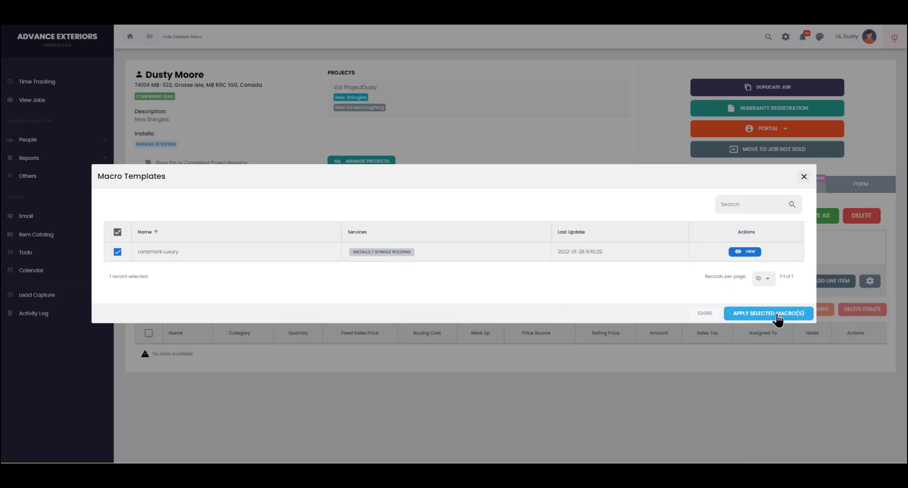
pyautogui.click(769, 313)
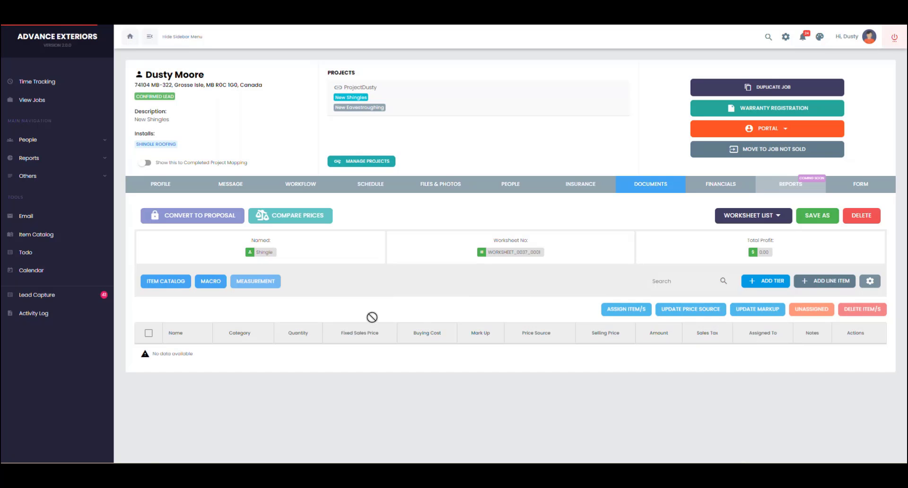
# Step: Scroll through the Landmark Luxury line items now on the worksheet
pyautogui.scroll(-1, 293, 346)
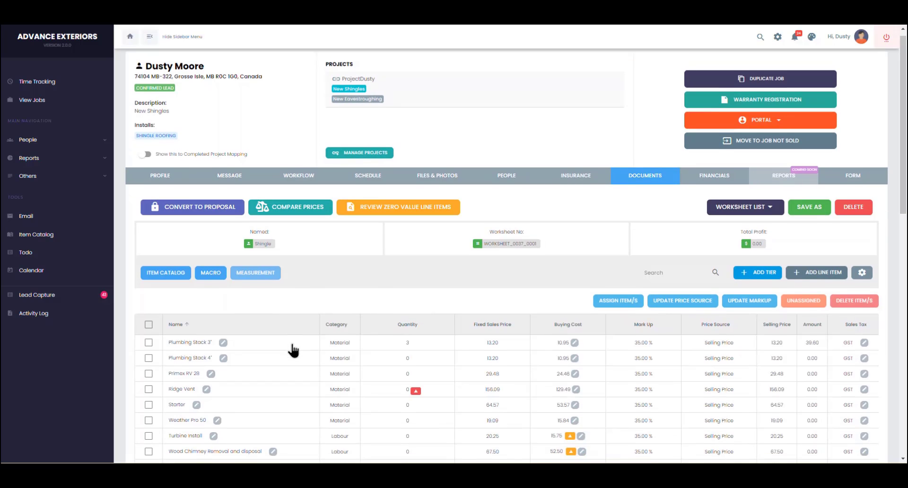
pyautogui.scroll(-10, 294, 350)
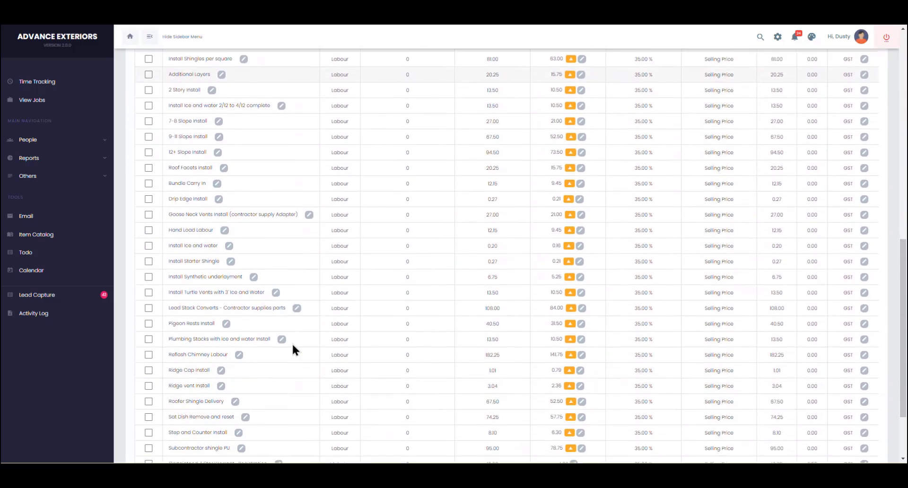
pyautogui.scroll(-2, 293, 349)
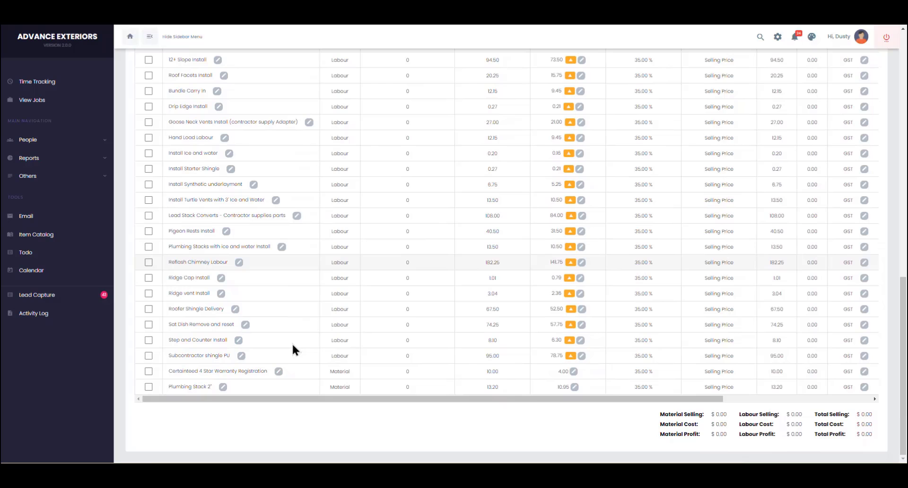
pyautogui.scroll(8, 293, 350)
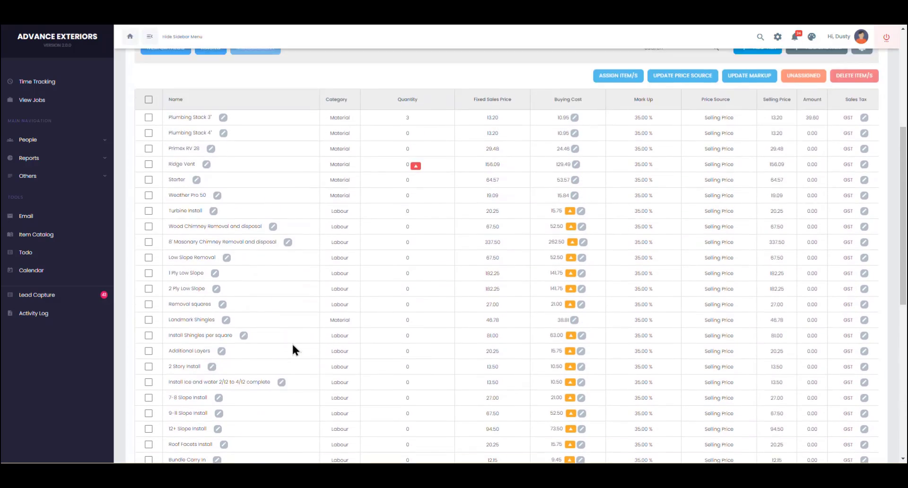
pyautogui.scroll(1, 291, 343)
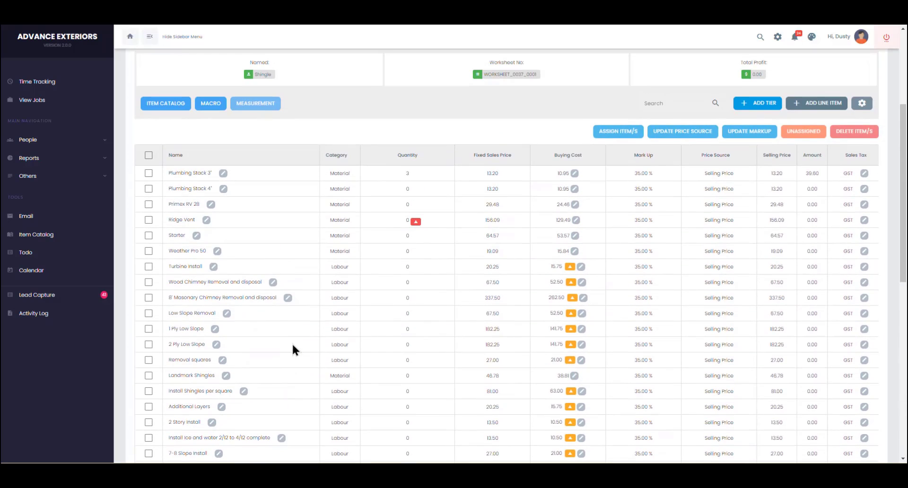
# Step: Leave the Ridge Vent quantity formula and show the Ridge Vent row's Item Catalog choices
pyautogui.click(417, 222)
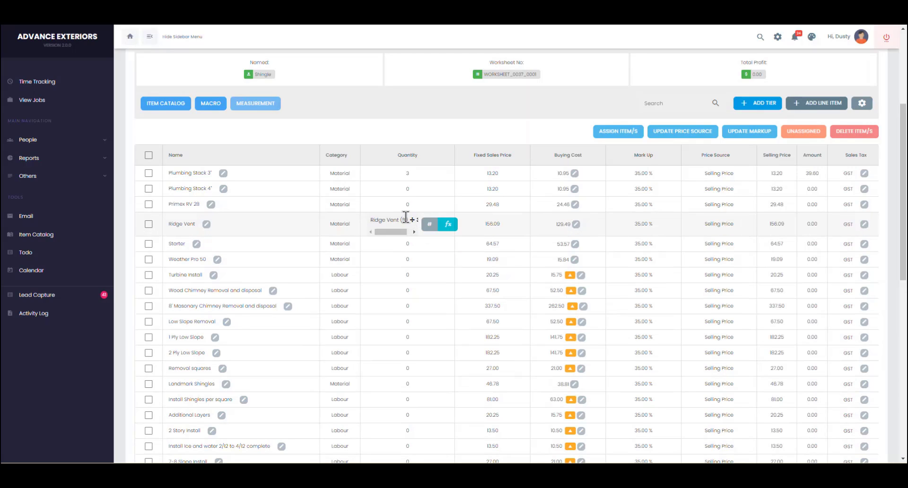
pyautogui.click(269, 223)
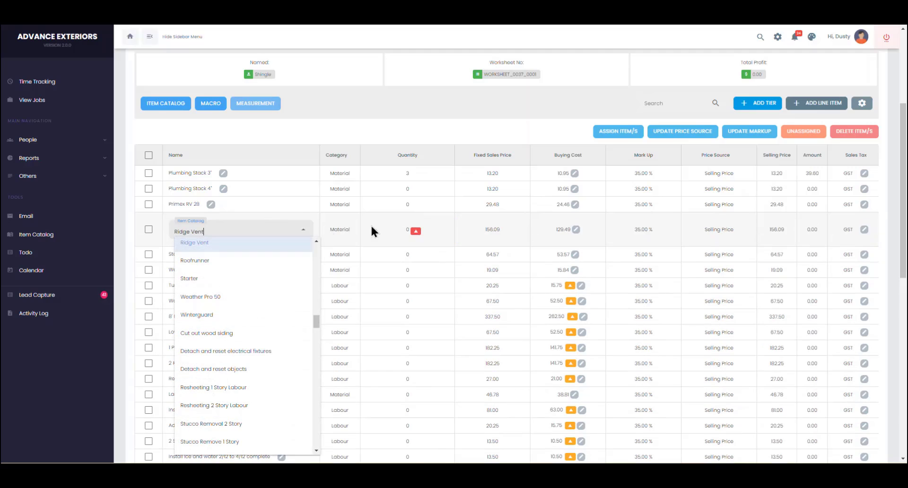
pyautogui.moveTo(423, 235)
# Step: Close the catalog choices and delete the Ridge Vent line item
pyautogui.click(147, 232)
pyautogui.click(148, 221)
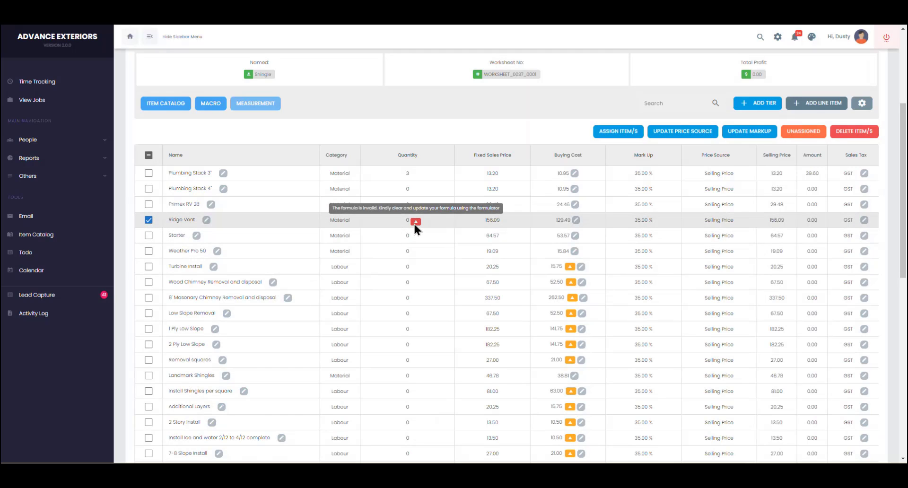
pyautogui.click(854, 132)
pyautogui.click(501, 265)
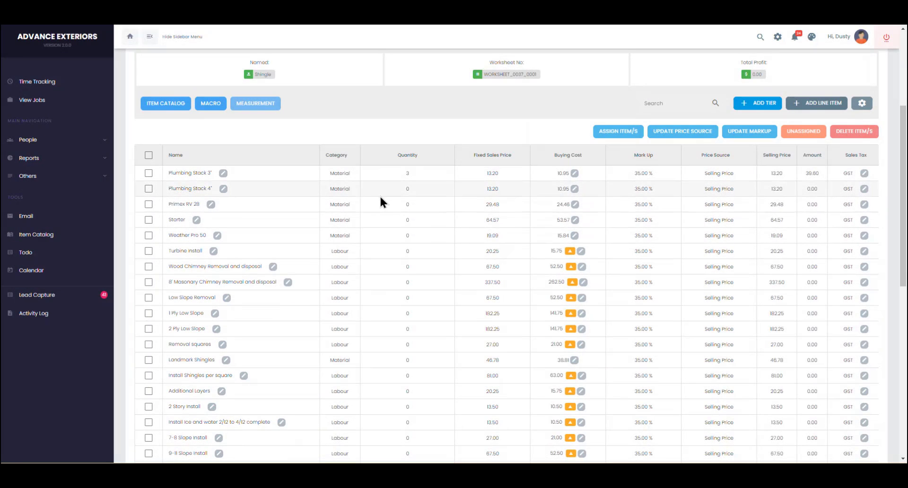
# Step: Scroll through the remaining Landmark Luxury items to check the list
pyautogui.scroll(-15, 394, 234)
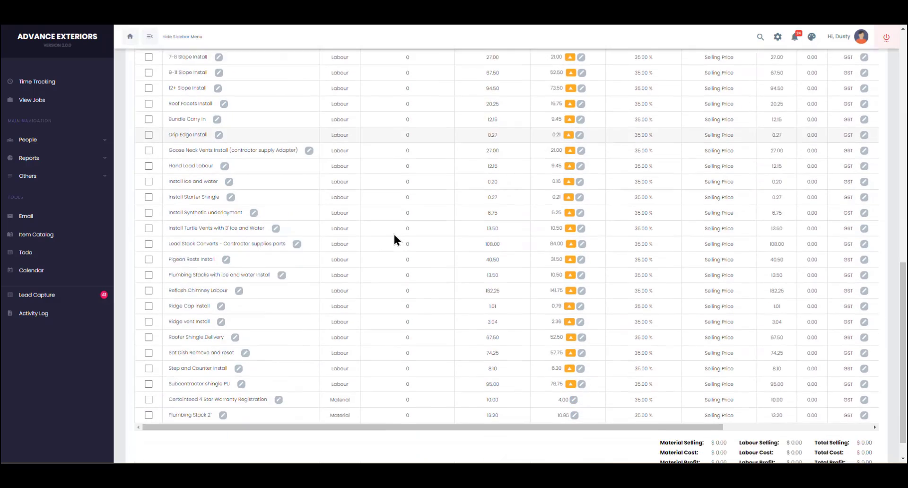
pyautogui.scroll(15, 393, 235)
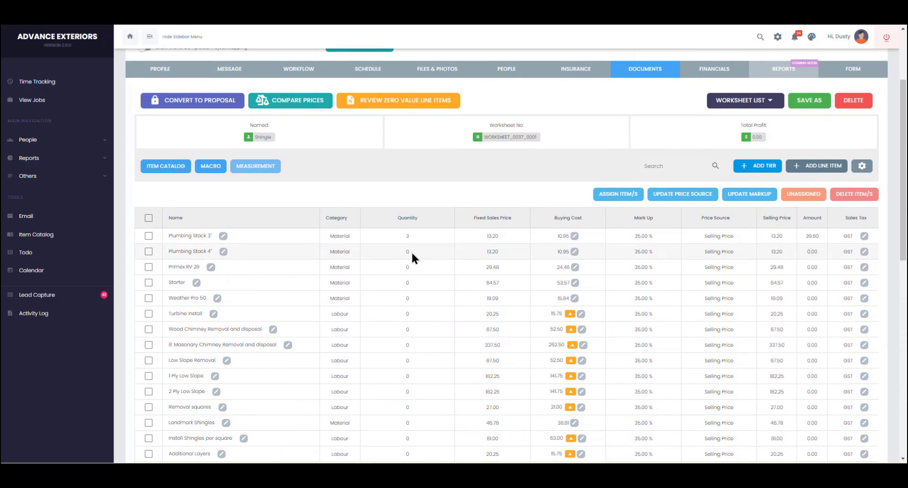
pyautogui.scroll(-2, 411, 256)
pyautogui.scroll(-5, 411, 258)
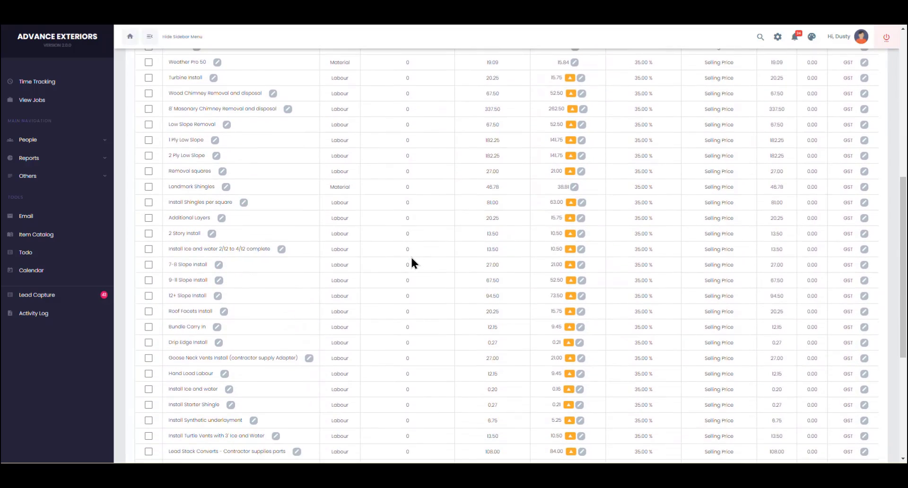
pyautogui.scroll(-2, 410, 256)
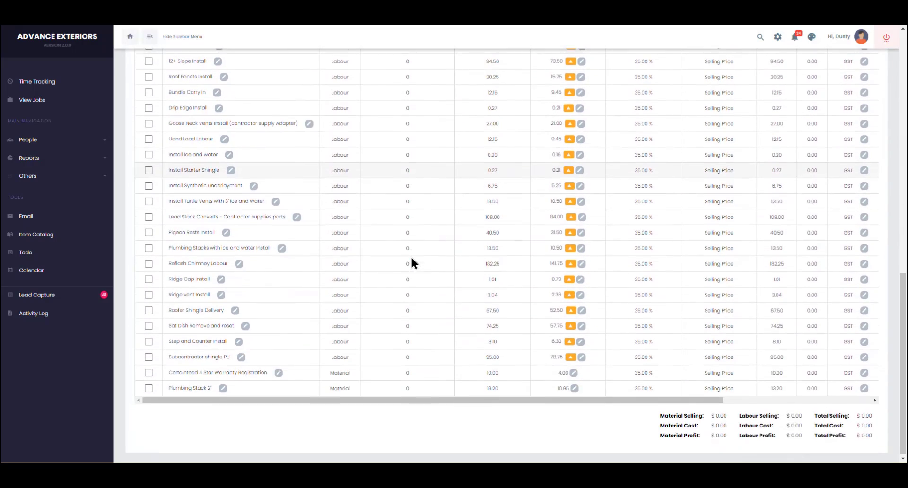
pyautogui.scroll(5, 410, 256)
pyautogui.scroll(5, 411, 255)
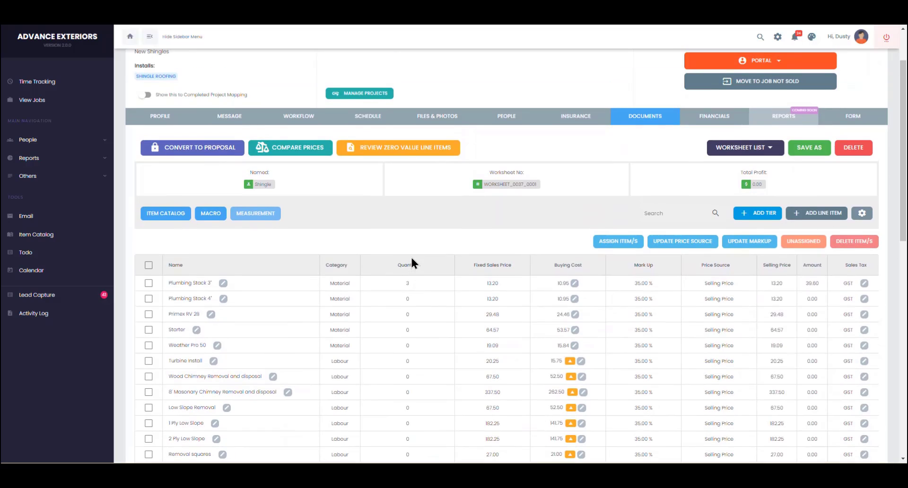
# Step: From Documents, add a measurement titled 'House Roof' using the Roofing measurement form
pyautogui.click(657, 126)
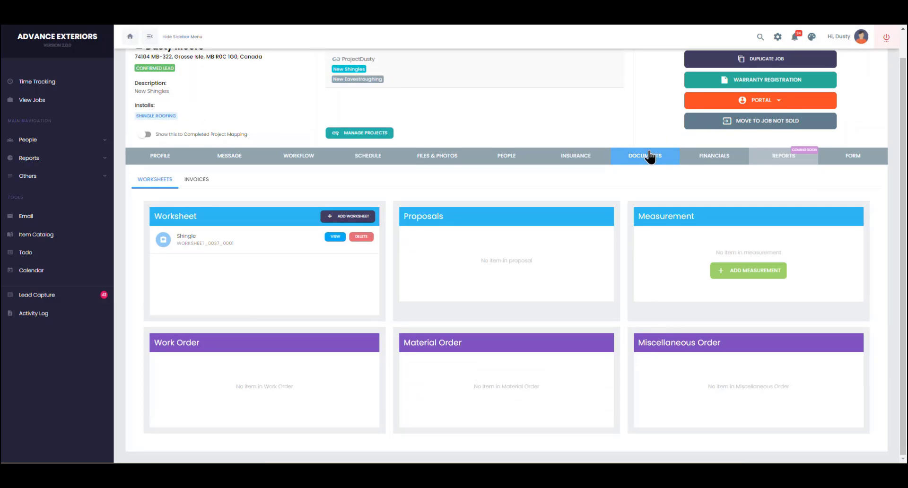
pyautogui.click(750, 277)
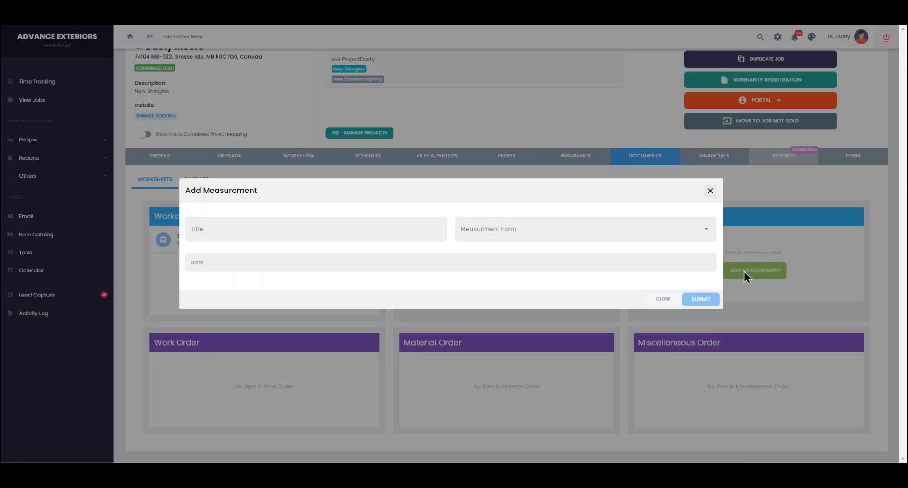
pyautogui.click(370, 228)
pyautogui.write('House Roof')
pyautogui.click(529, 235)
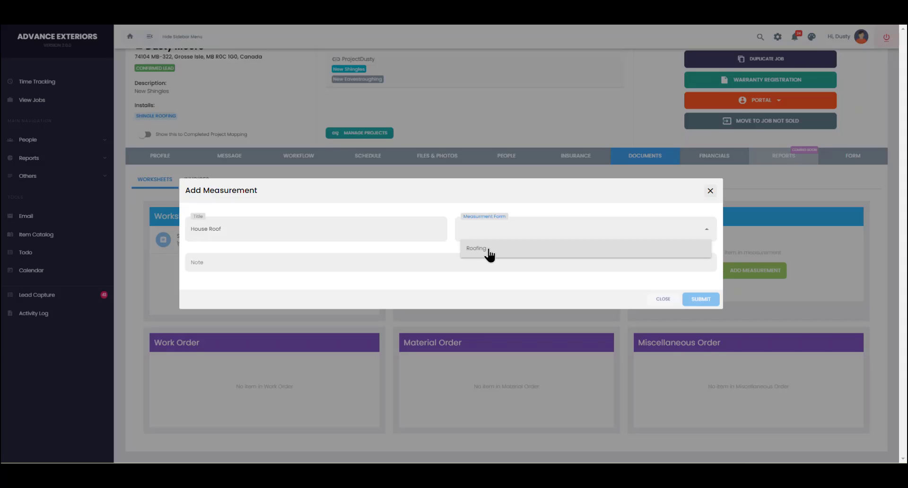
pyautogui.click(490, 251)
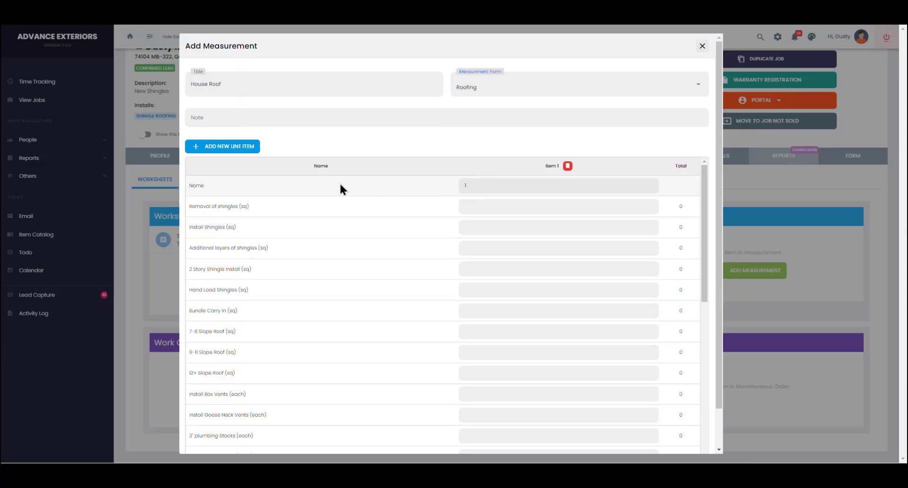
# Step: Rename Item 1 to 'House' and enter 25 sq shingle removal and the following install fields
pyautogui.scroll(-1, 339, 186)
pyautogui.scroll(-3, 340, 189)
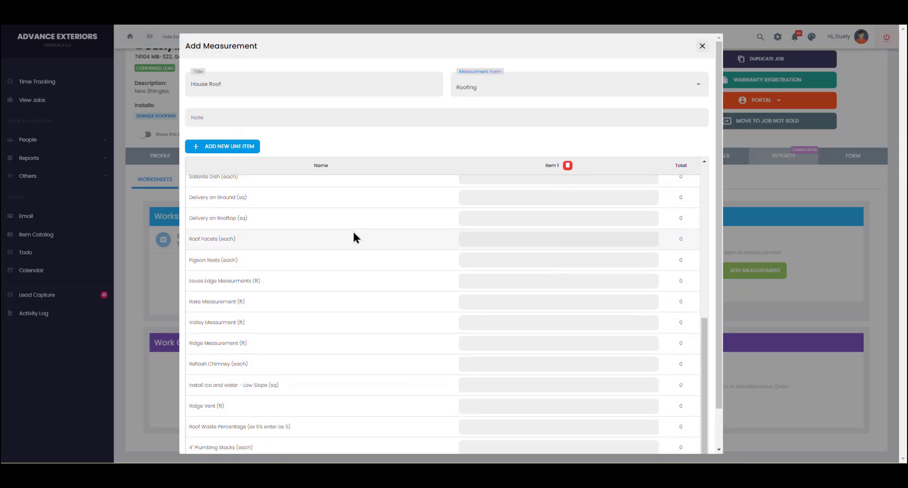
pyautogui.scroll(4, 359, 242)
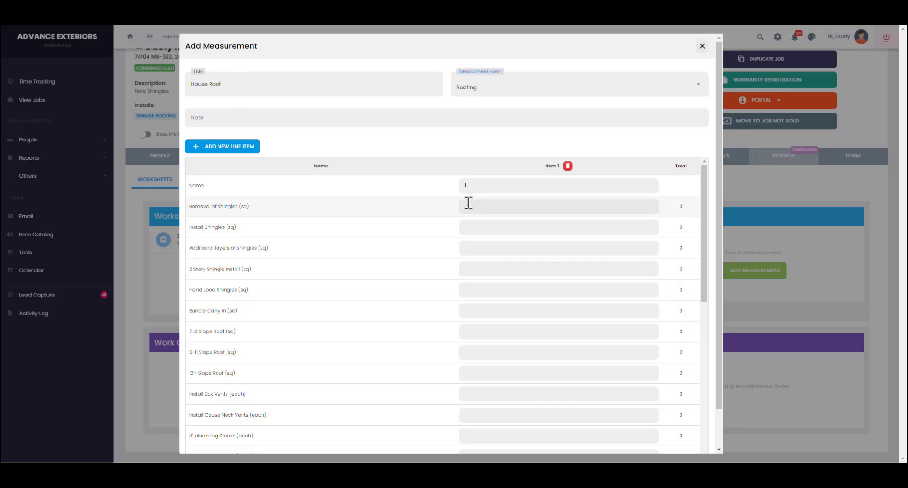
pyautogui.doubleClick(480, 186)
pyautogui.write('House')
pyautogui.press('Tab')
pyautogui.write('25')
pyautogui.press('Tab')
pyautogui.write('26.5')
pyautogui.press('Tab')
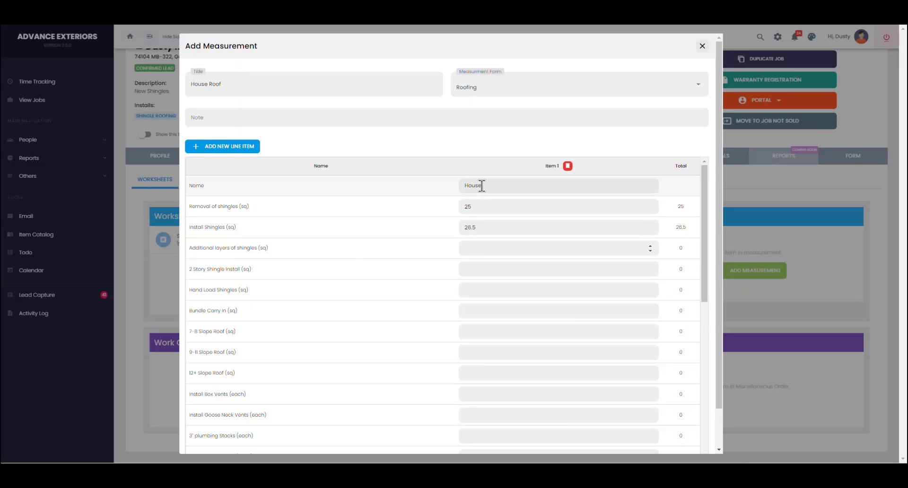
pyautogui.write('10')
pyautogui.press('Tab')
# Step: Fill the remaining fields, including 125 ft eaves, 75, 20, 5% waste and 0 valley, and submit
pyautogui.press('Tab')
pyautogui.press('Tab')
pyautogui.write('0')
pyautogui.press('Tab')
pyautogui.write('0')
pyautogui.press('Tab')
pyautogui.write('1')
pyautogui.press('Tab')
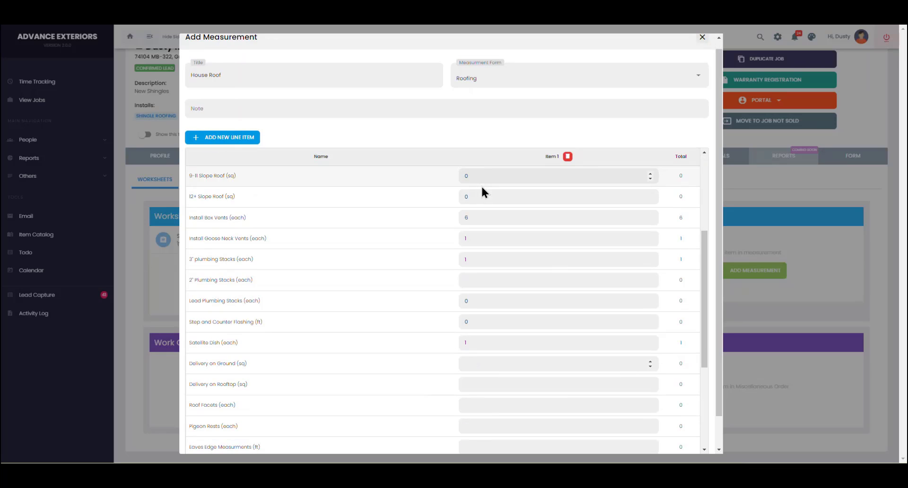
pyautogui.write('0\t26.5')
pyautogui.write('6')
pyautogui.press('Tab')
pyautogui.write('0\t125')
pyautogui.press('Tab')
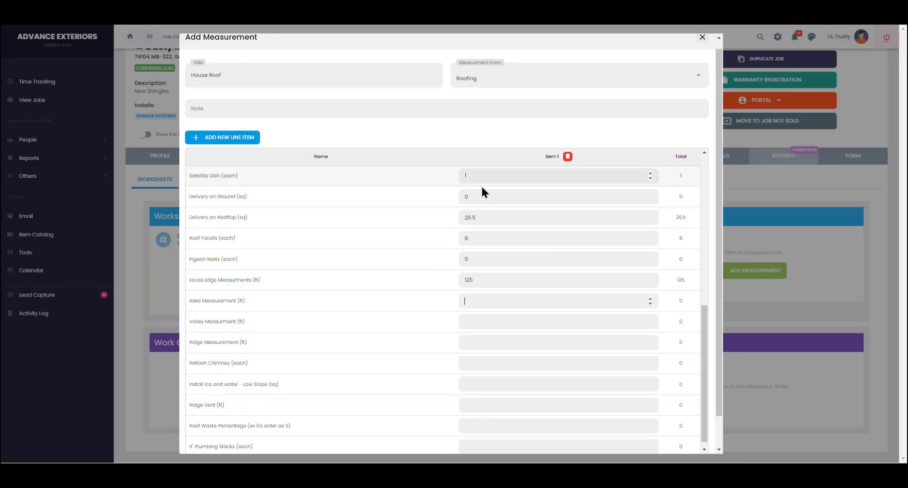
pyautogui.write('75')
pyautogui.press('Tab')
pyautogui.write('2')
pyautogui.write('0')
pyautogui.press('Tab')
pyautogui.write('5')
pyautogui.press('Tab')
pyautogui.write('0')
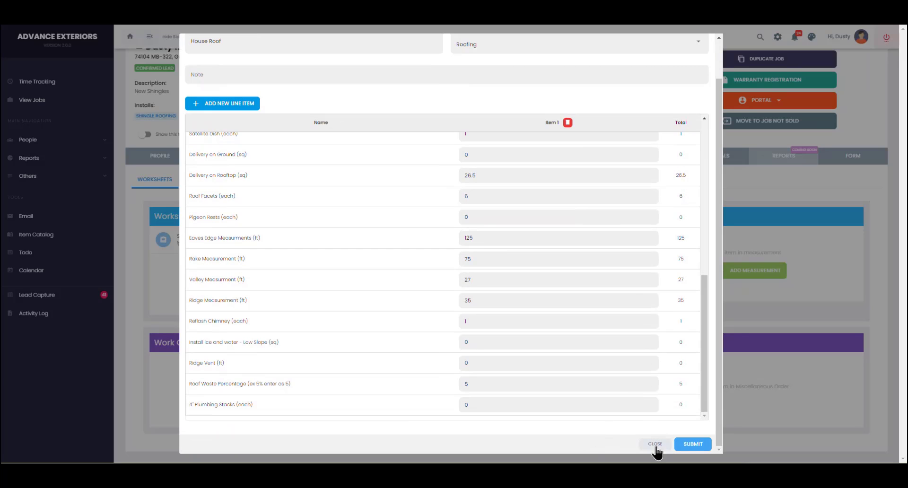
pyautogui.click(695, 446)
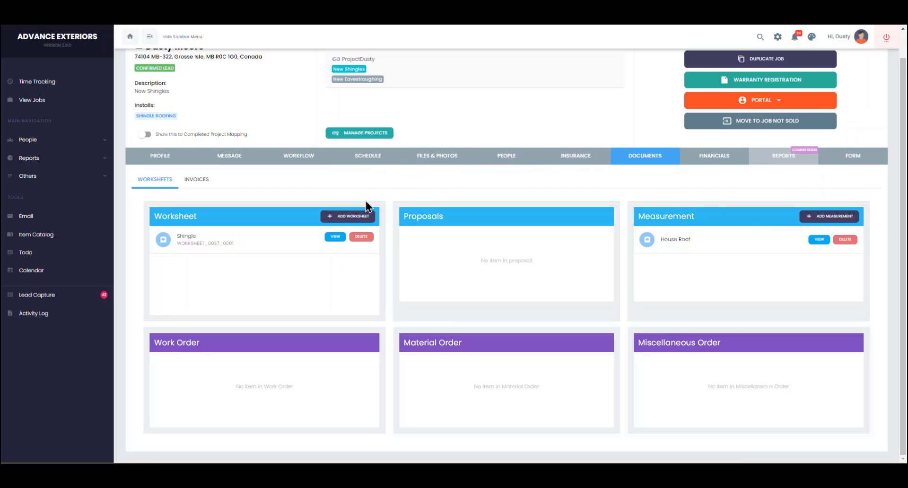
# Step: Open the Shingle worksheet and look over its line items
pyautogui.click(335, 236)
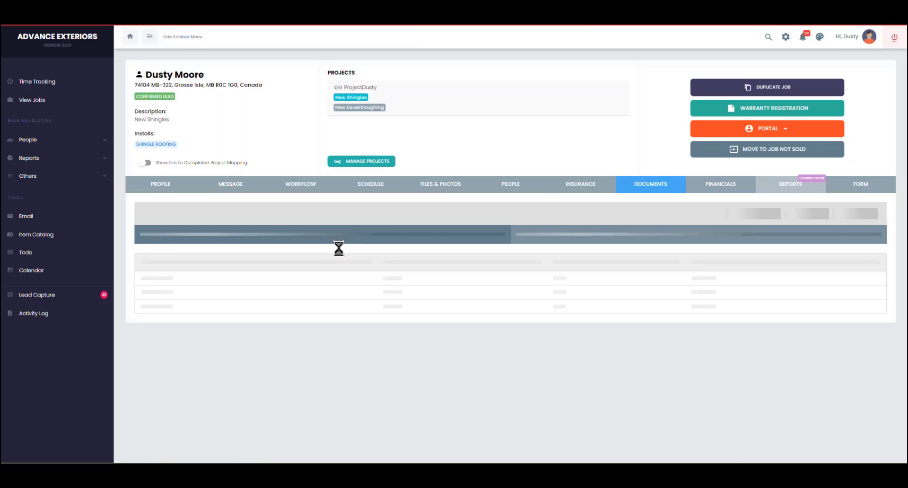
pyautogui.scroll(-2, 404, 347)
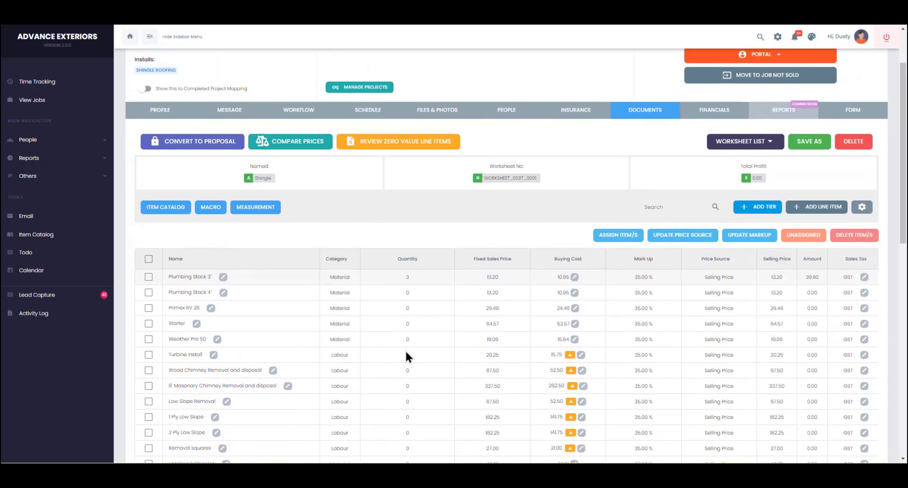
pyautogui.scroll(-5, 406, 355)
pyautogui.scroll(1, 406, 355)
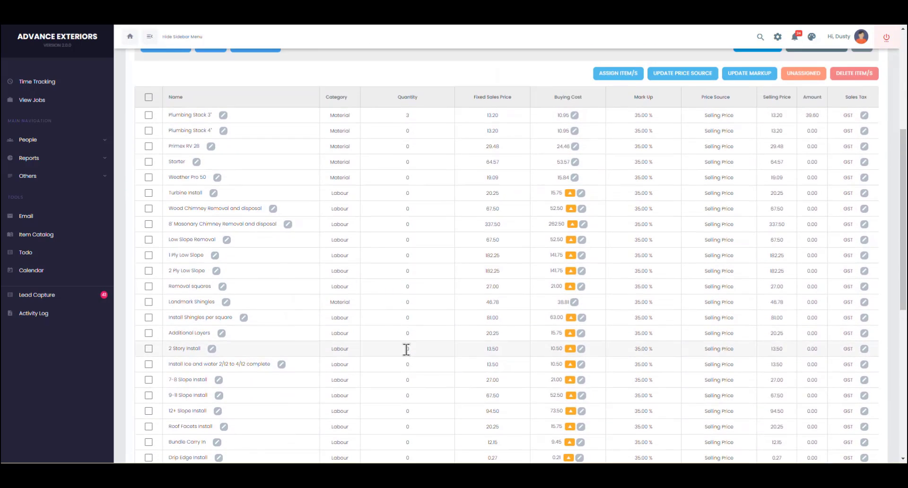
pyautogui.scroll(2, 406, 349)
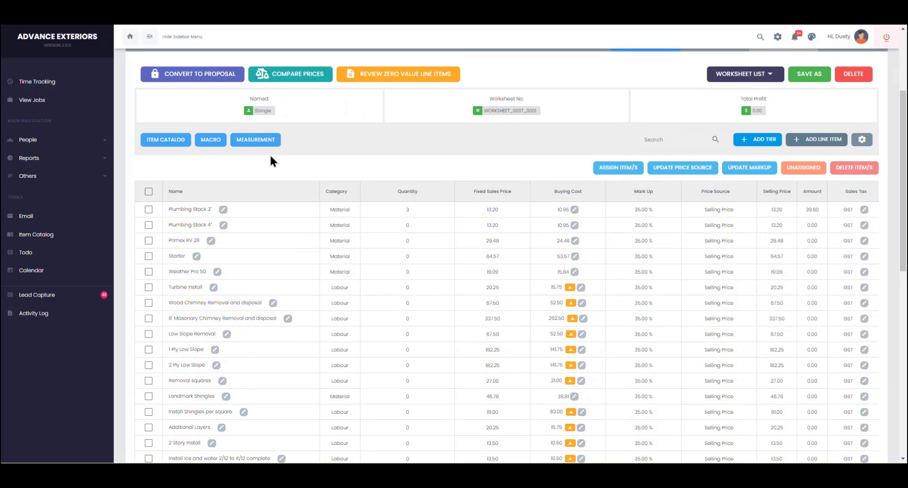
# Step: Apply the House Roof measurement, filling quantities like 25 removal squares and 125 drip edge
pyautogui.click(260, 144)
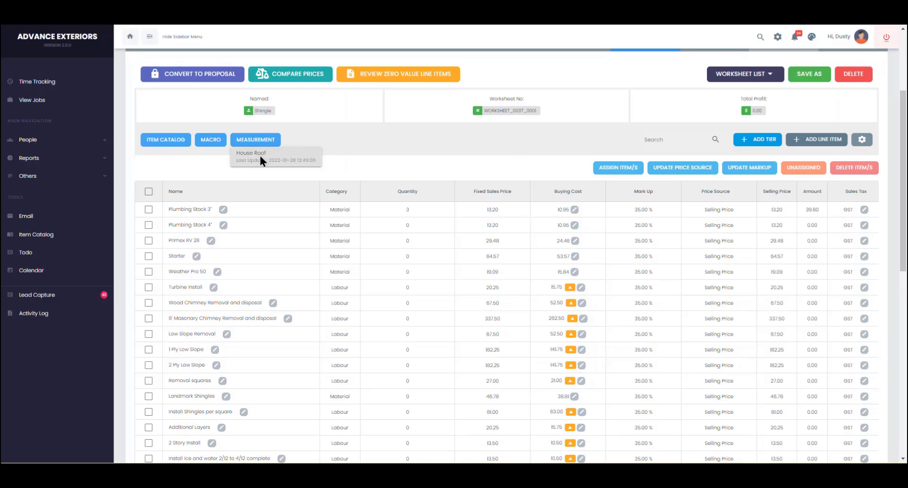
pyautogui.click(260, 155)
pyautogui.scroll(-10, 753, 355)
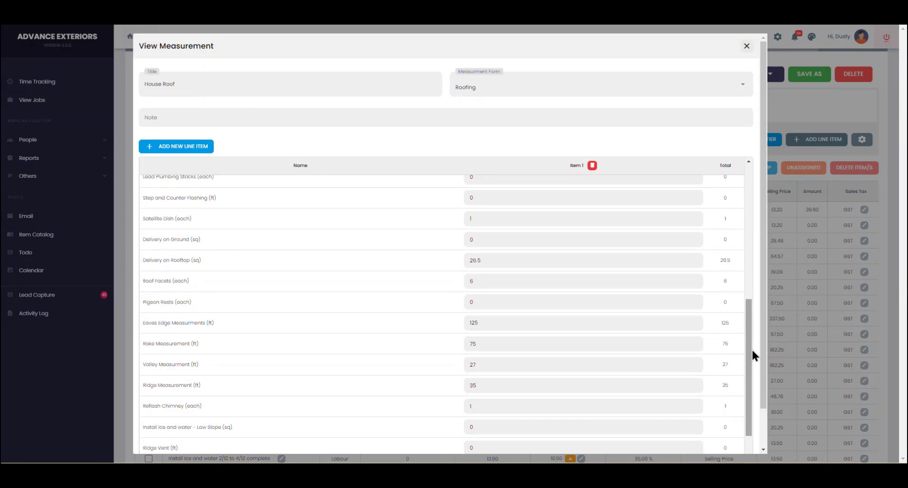
pyautogui.scroll(-5, 752, 355)
pyautogui.click(741, 445)
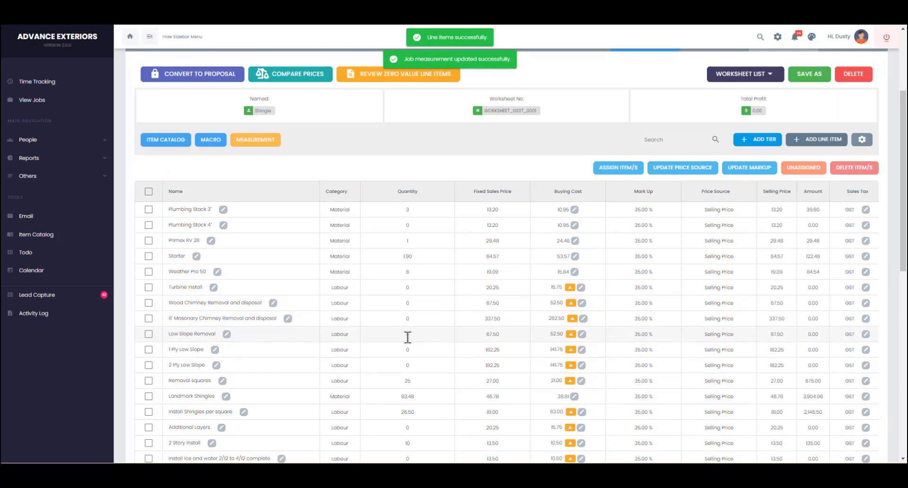
pyautogui.scroll(-3, 405, 354)
pyautogui.scroll(-6, 404, 360)
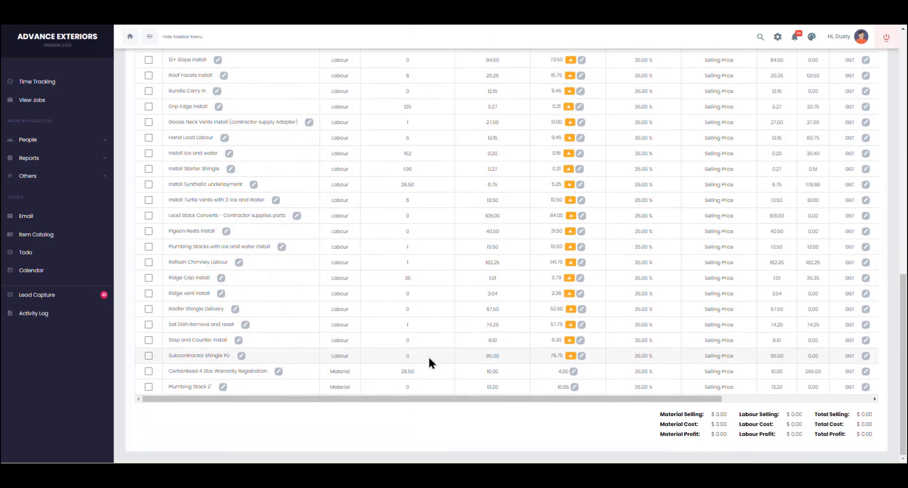
pyautogui.scroll(9, 428, 355)
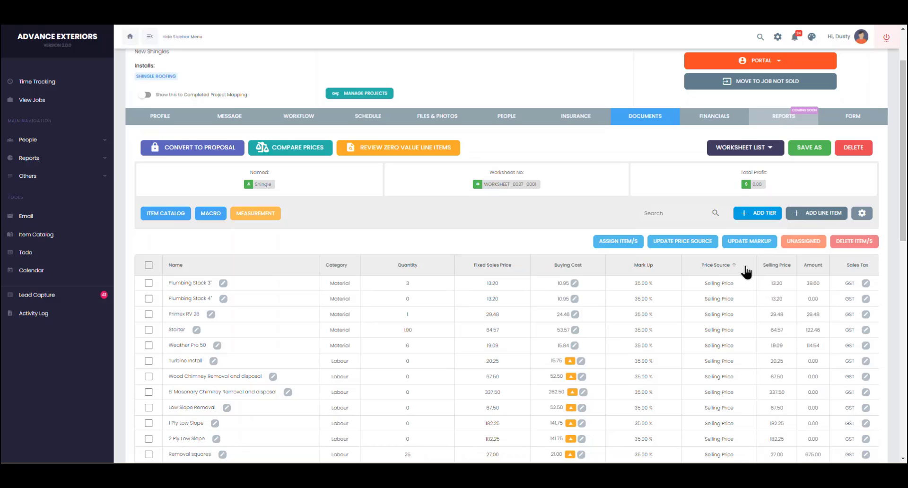
# Step: Enable Round up Quantity in the worksheet settings so quantities show whole numbers
pyautogui.click(863, 214)
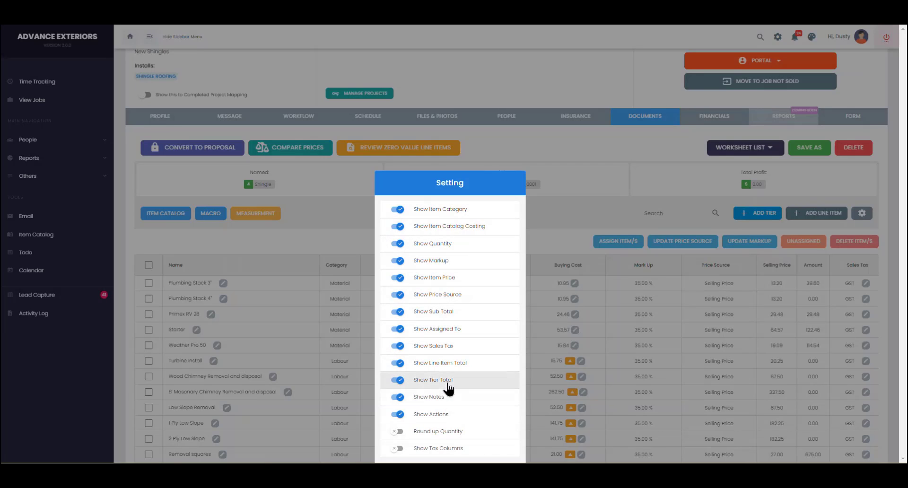
pyautogui.click(398, 435)
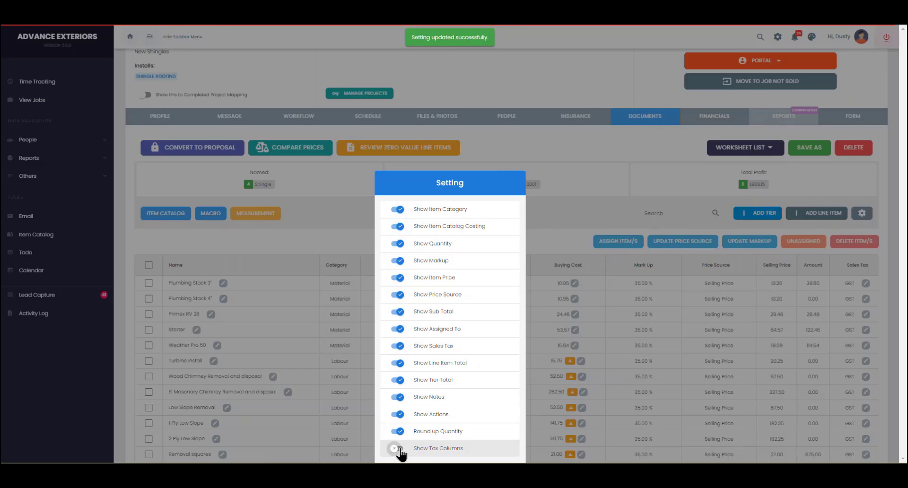
pyautogui.click(567, 243)
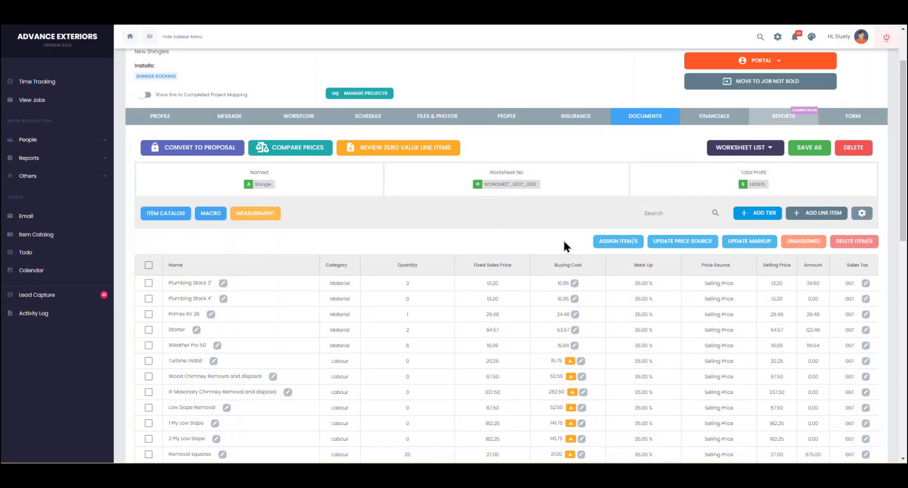
# Step: Add a worksheet tier named 'Shingle Roofing'
pyautogui.scroll(-8, 564, 239)
pyautogui.scroll(7, 563, 239)
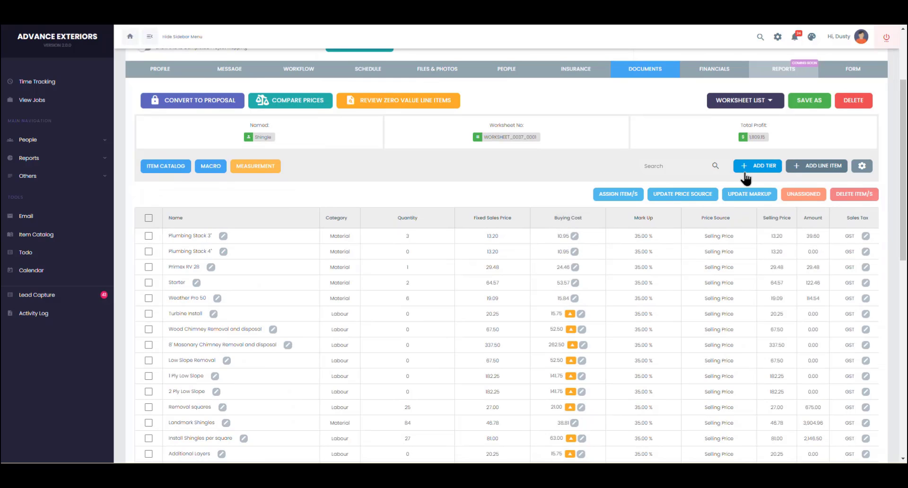
pyautogui.click(757, 167)
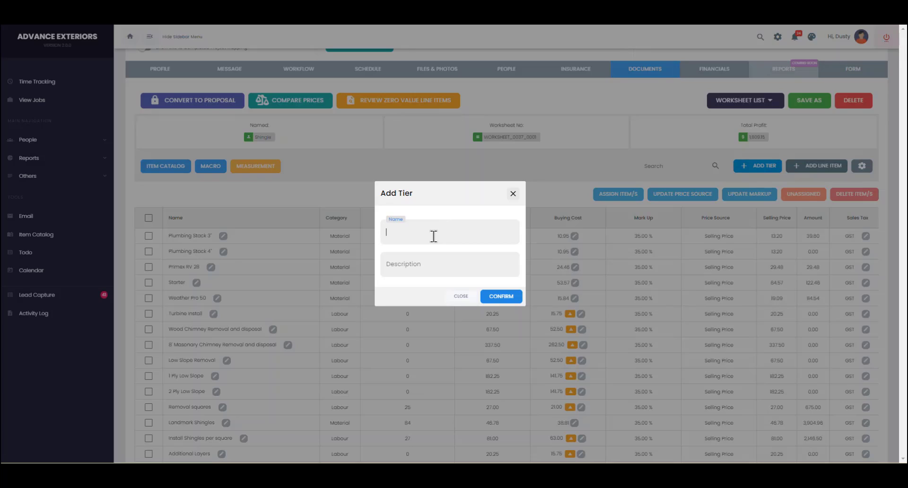
pyautogui.write('Shingle Roofing')
pyautogui.click(430, 264)
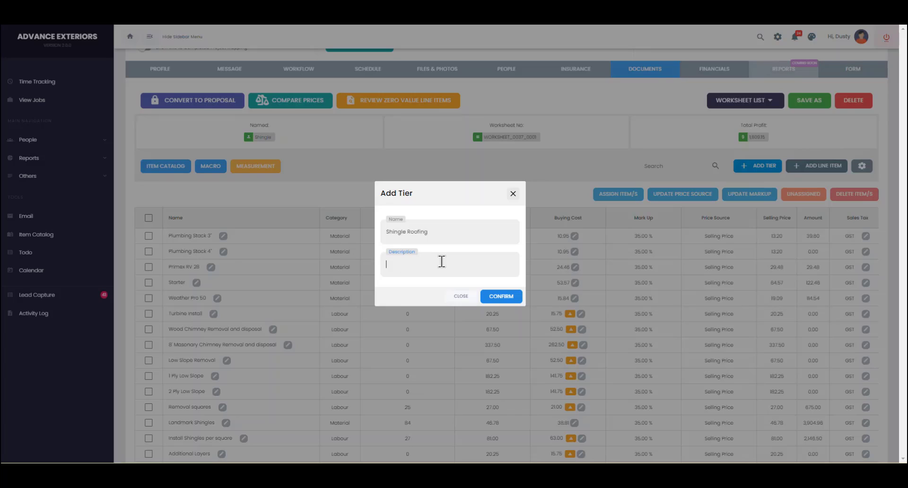
pyautogui.click(496, 297)
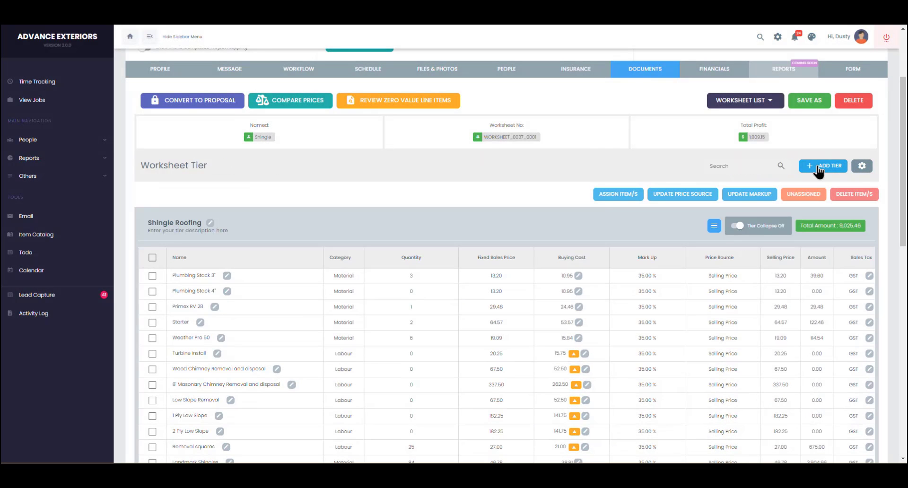
# Step: Add a second tier named 'Eavestroughing'
pyautogui.click(819, 168)
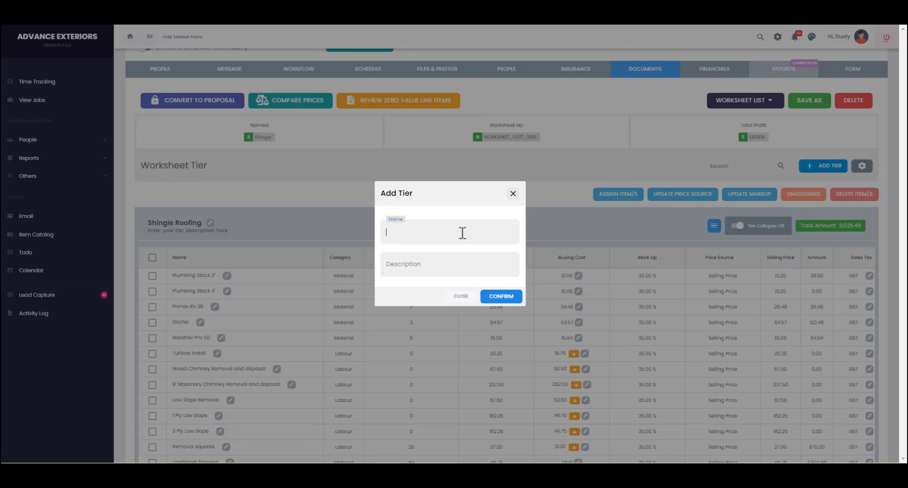
pyautogui.write('Eavestroughing')
pyautogui.click(492, 298)
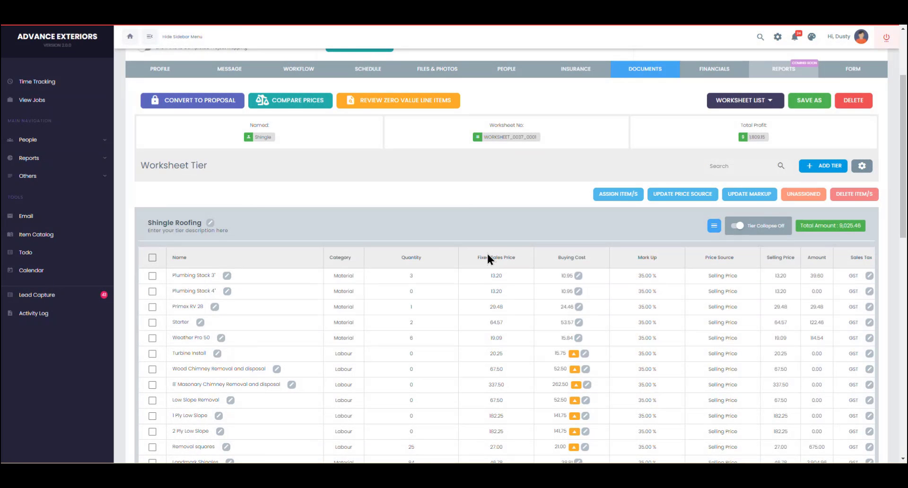
# Step: Scroll down to the empty Eavestroughing tier and open its blue tier menu
pyautogui.scroll(-15, 490, 243)
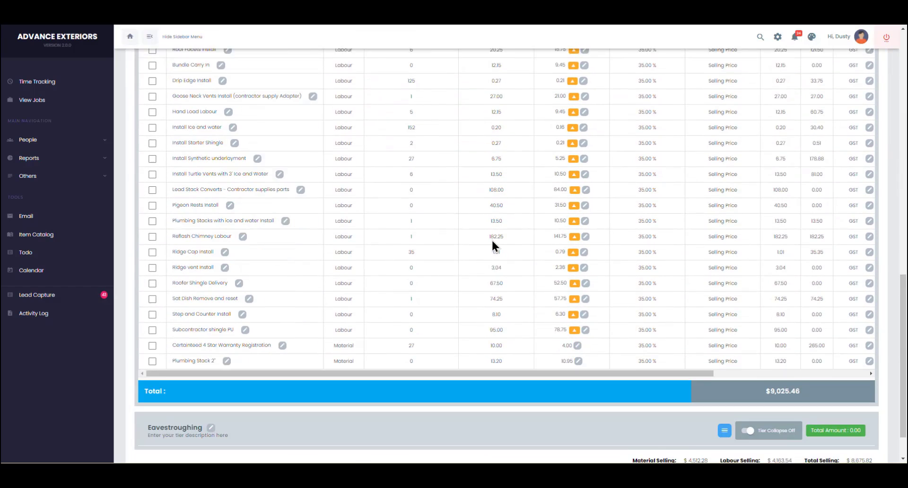
pyautogui.scroll(-1, 492, 239)
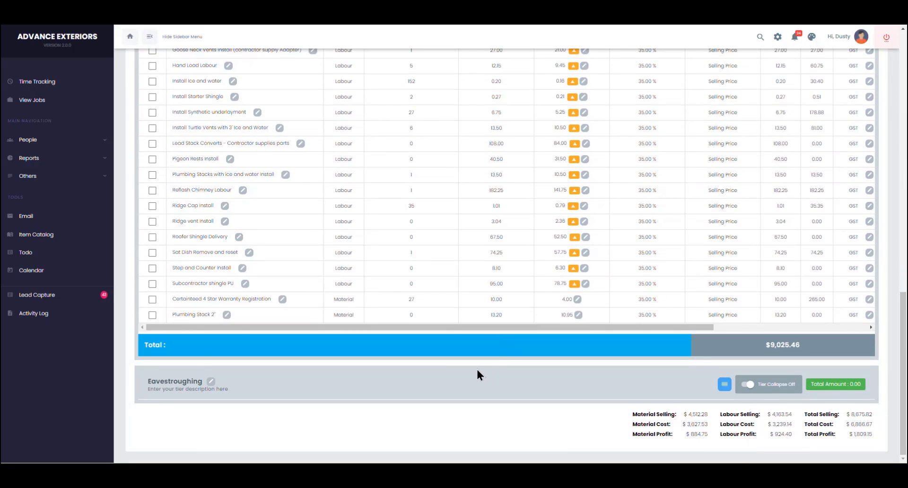
pyautogui.click(724, 385)
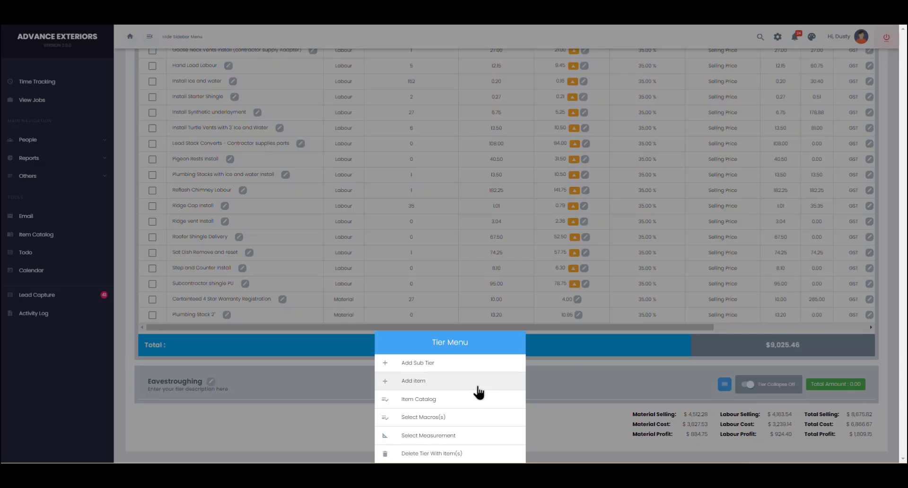
# Step: From the Item Catalog, search 'eavestr', select all ten results and add them to Eavestroughing
pyautogui.click(432, 406)
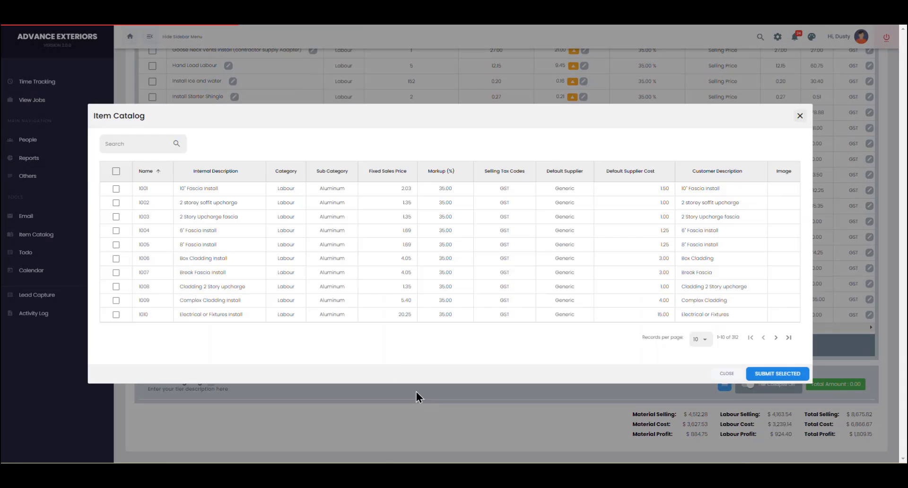
pyautogui.click(136, 146)
pyautogui.write('eavestr')
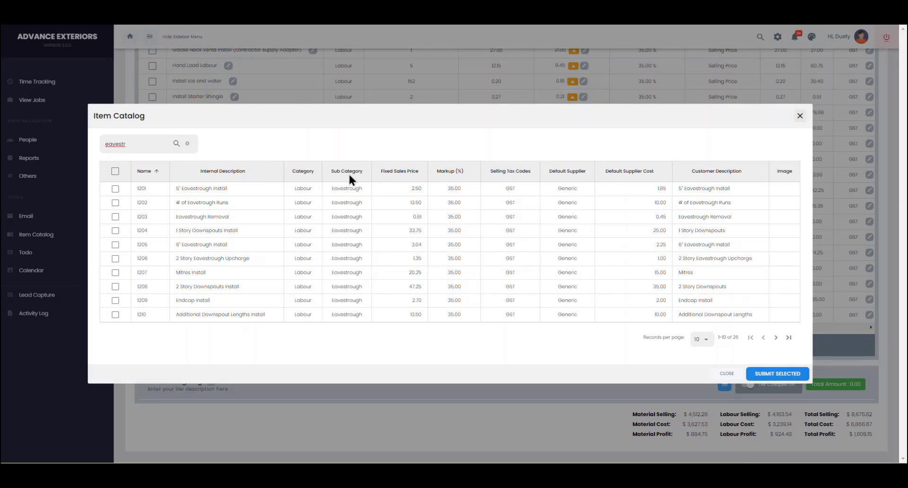
pyautogui.click(116, 173)
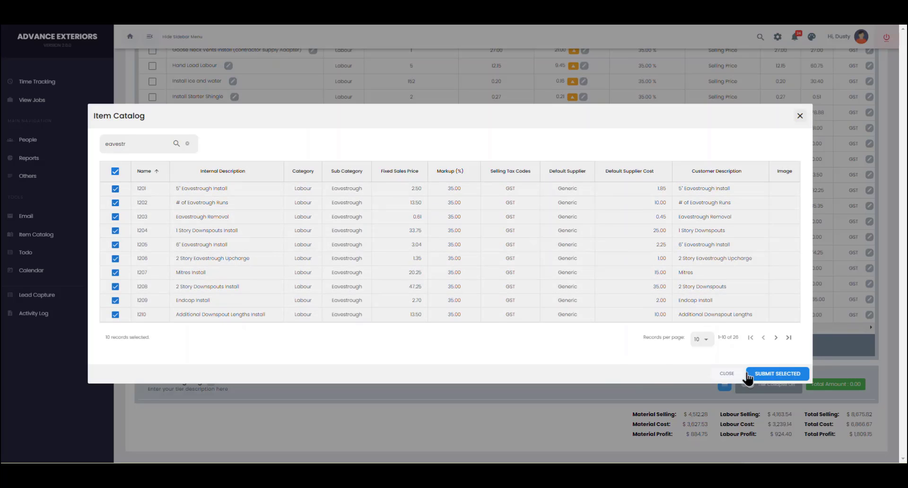
pyautogui.click(767, 377)
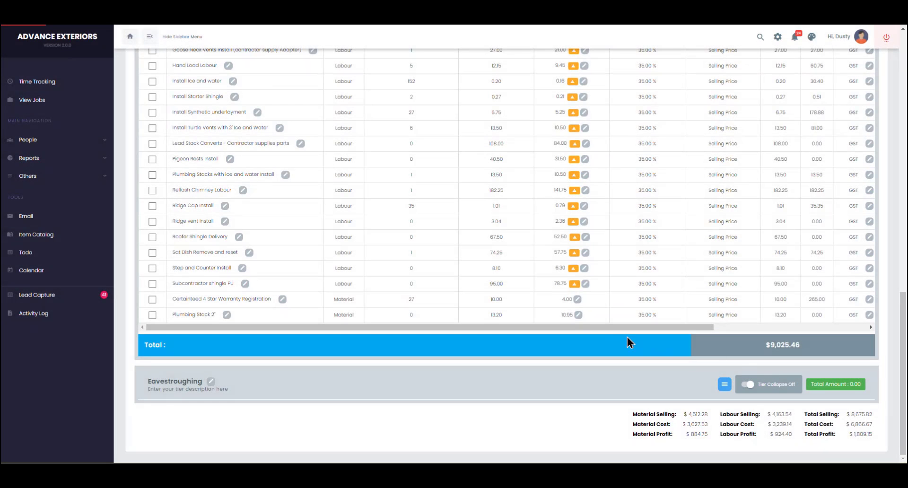
pyautogui.scroll(-1, 475, 318)
pyautogui.scroll(-4, 475, 315)
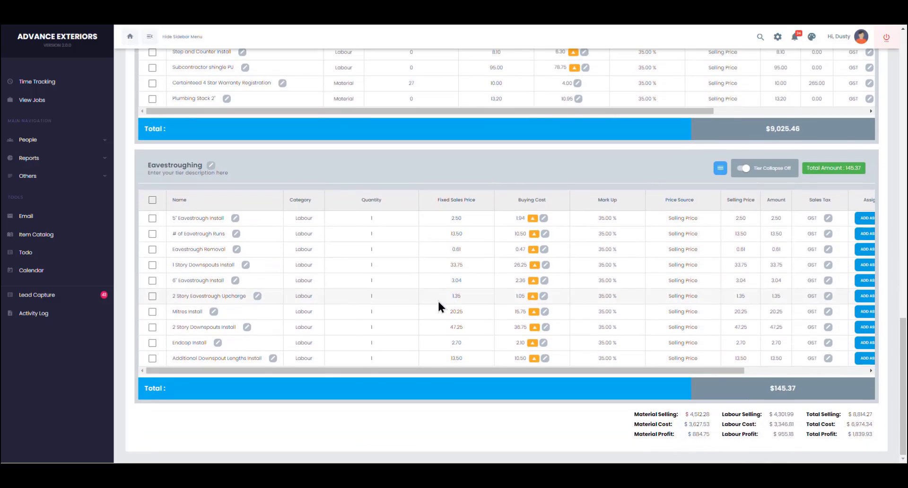
# Step: Set quantities: 5" Eavestrough Install 100, Runs 4, Removal 100, 1 Story Downspouts 4
pyautogui.click(373, 218)
pyautogui.write('100')
pyautogui.press('Return')
pyautogui.click(370, 235)
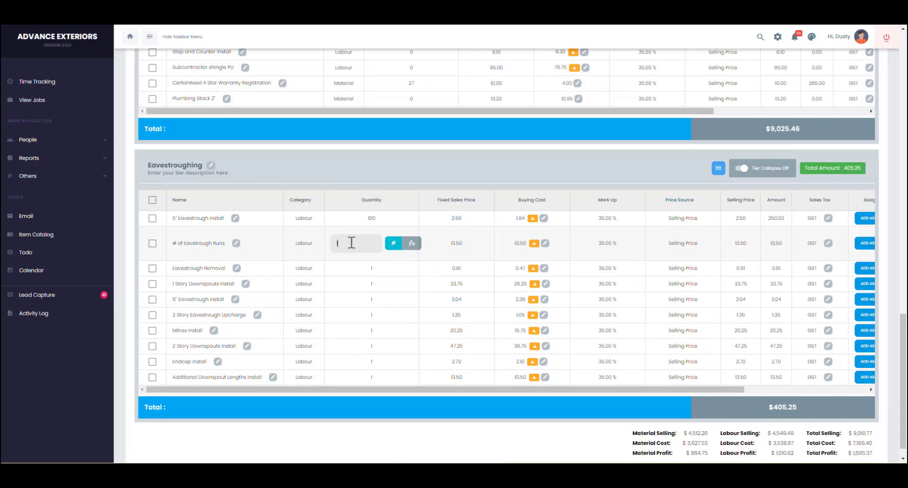
pyautogui.write('4')
pyautogui.press('Return')
pyautogui.click(372, 251)
pyautogui.write('100')
pyautogui.press('Return')
pyautogui.click(374, 266)
pyautogui.write('4')
pyautogui.press('Return')
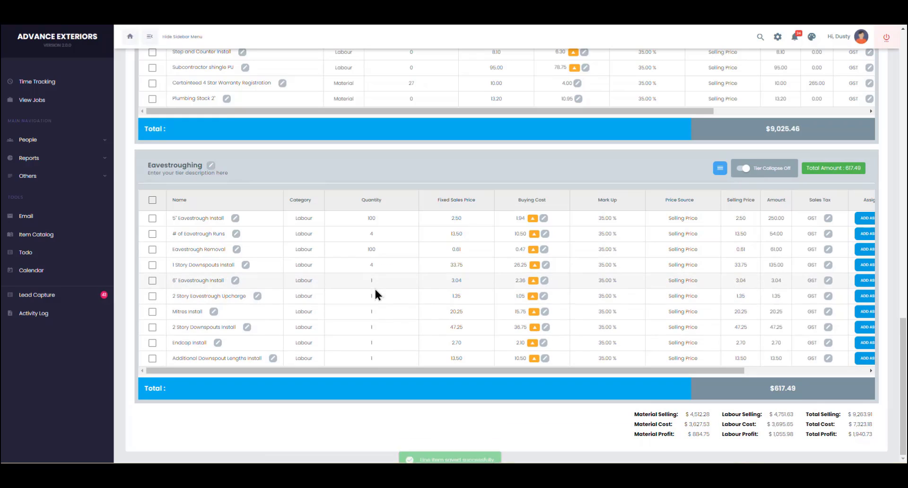
# Step: Tick 6" Eavestrough Install, 2 Story Eavestrough Upcharge and 2 Story Downspouts Install for removal
pyautogui.click(152, 280)
pyautogui.click(152, 296)
pyautogui.click(152, 326)
# Step: Also tick Additional Downspout Lengths Install, then delete the four marked items via the Tier Menu
pyautogui.click(152, 358)
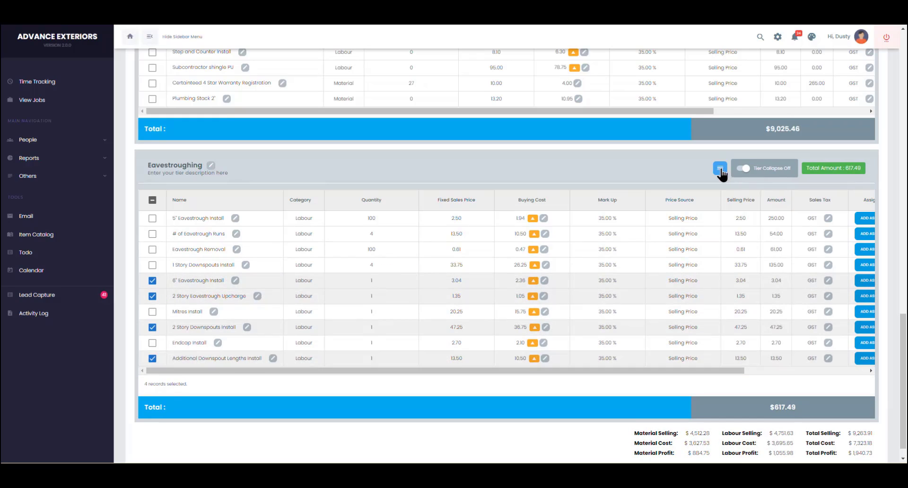
pyautogui.click(720, 168)
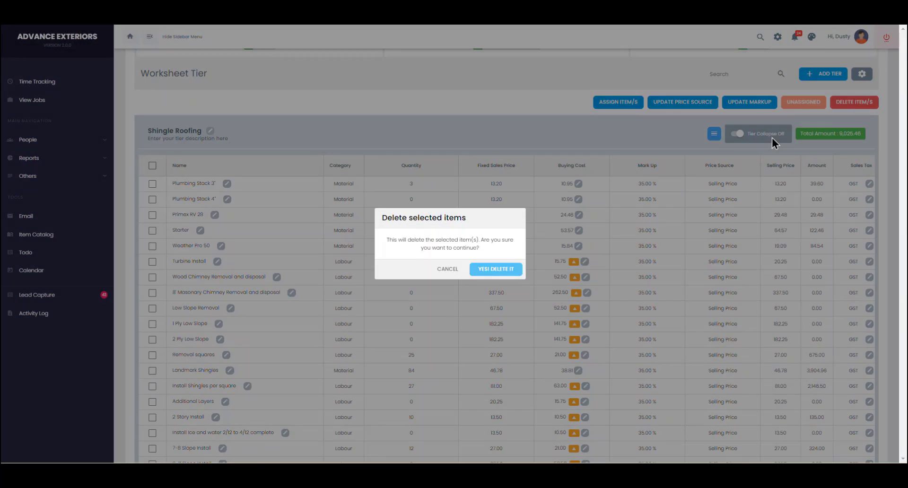
pyautogui.click(497, 267)
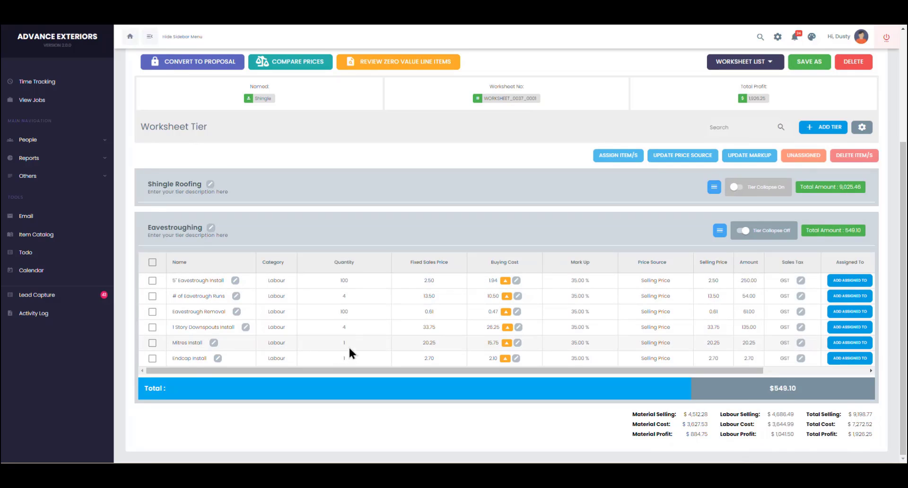
# Step: Set the Mitres Install quantity to 5 and Endcap Install to 2
pyautogui.click(327, 344)
pyautogui.write('5')
pyautogui.press('Return')
pyautogui.click(306, 359)
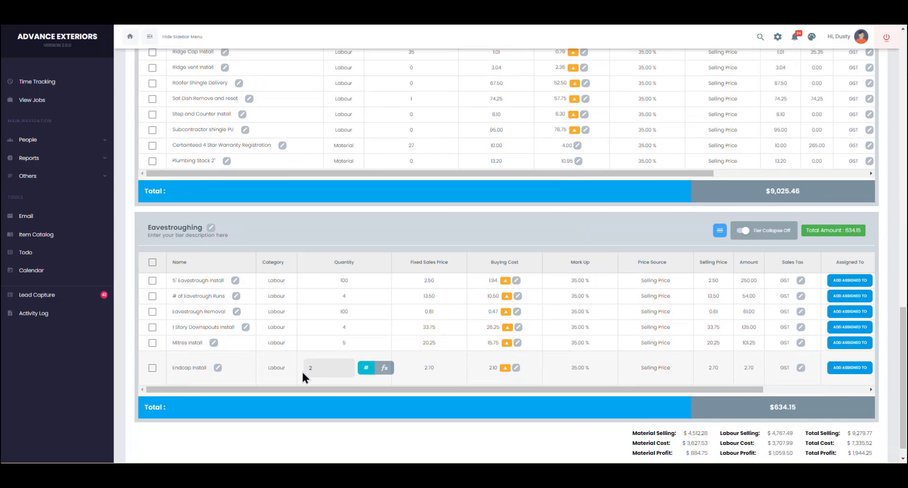
pyautogui.write('2')
pyautogui.press('Return')
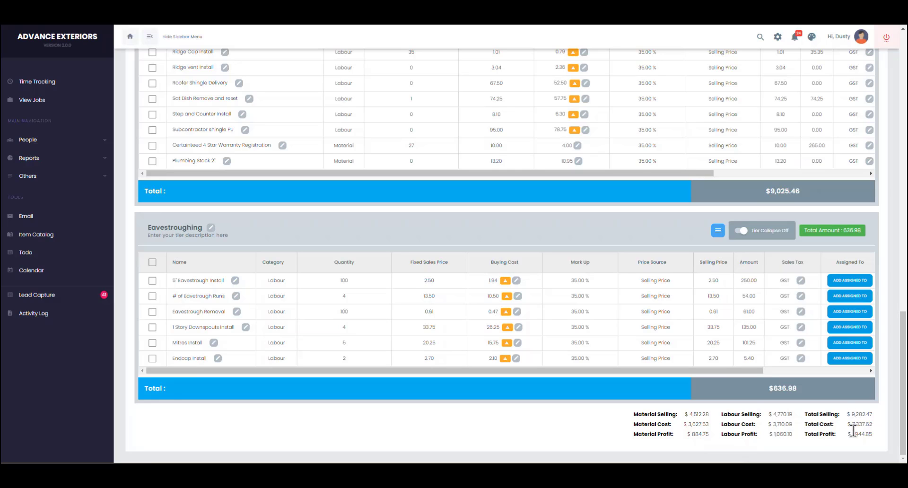
# Step: Collapse Shingle Roofing (9,025.46) and Eavestroughing (636.98) so only their totals show
pyautogui.scroll(7, 784, 331)
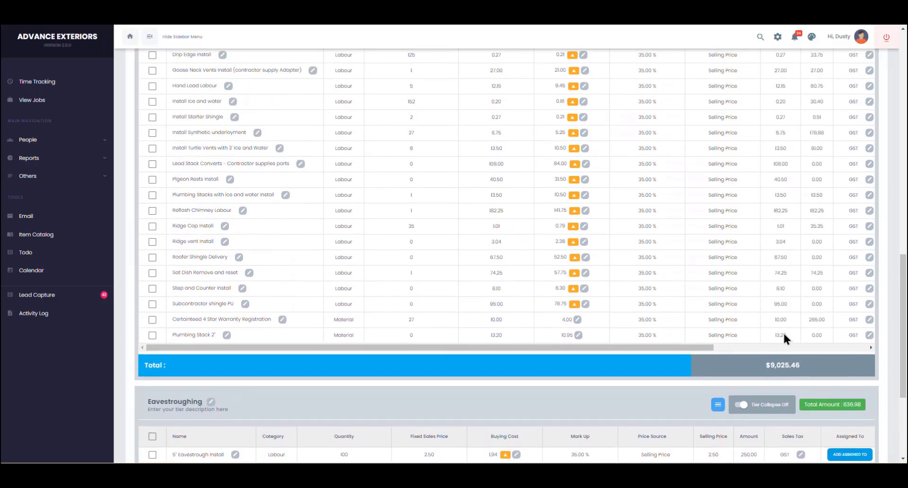
pyautogui.scroll(8, 784, 335)
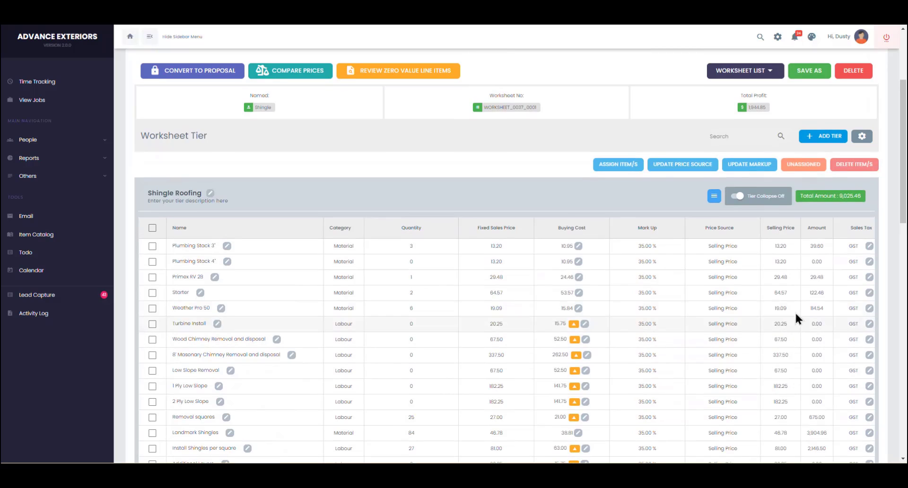
pyautogui.click(737, 196)
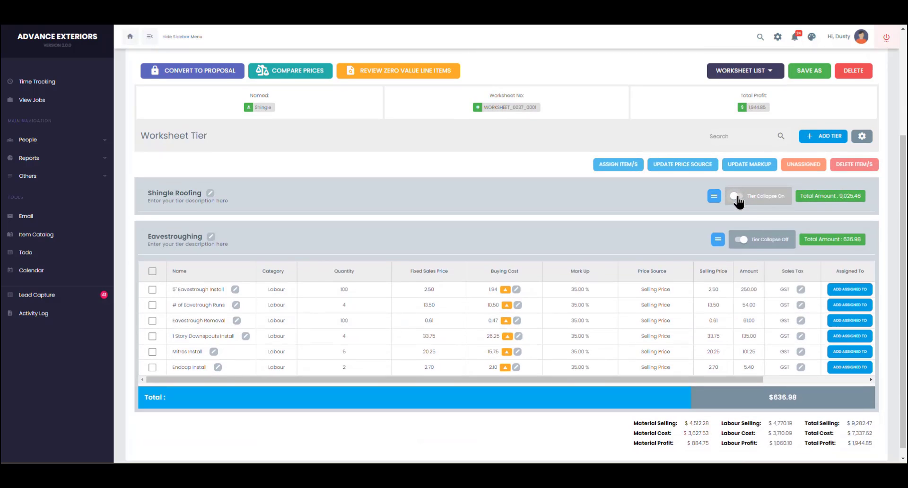
pyautogui.click(738, 242)
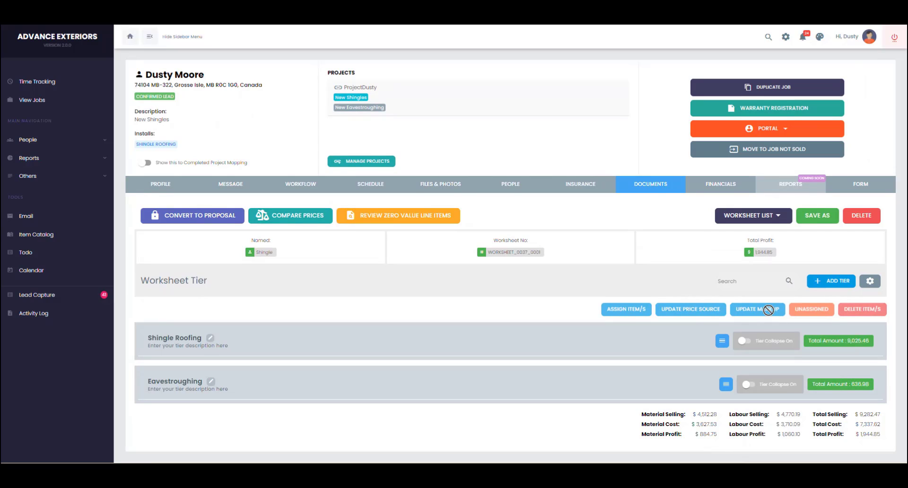
pyautogui.click(722, 342)
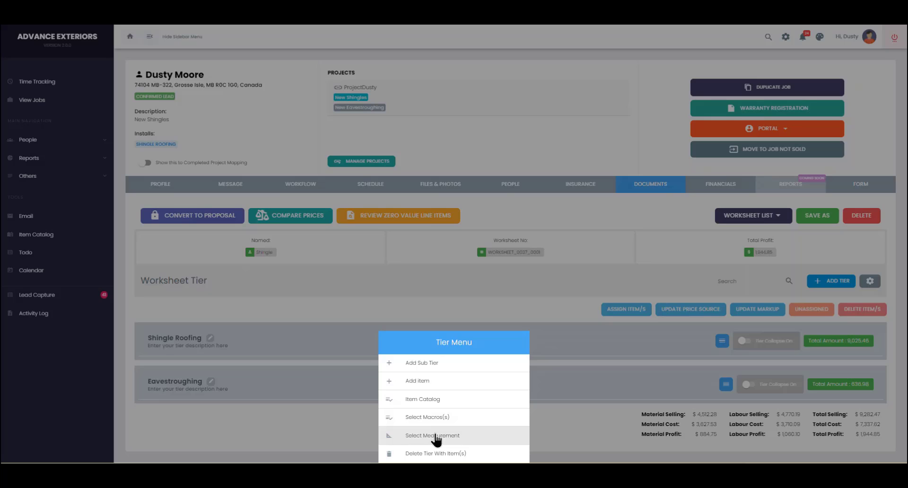
pyautogui.click(672, 216)
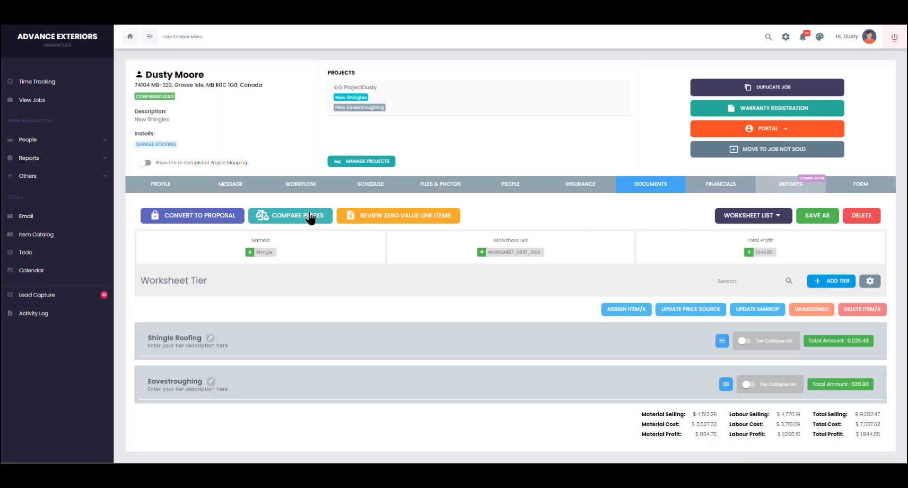
pyautogui.click(293, 219)
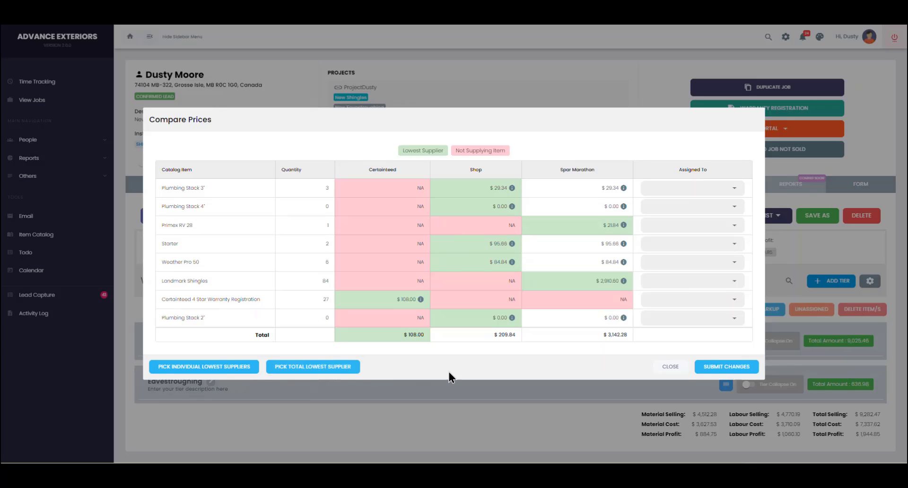
pyautogui.click(669, 368)
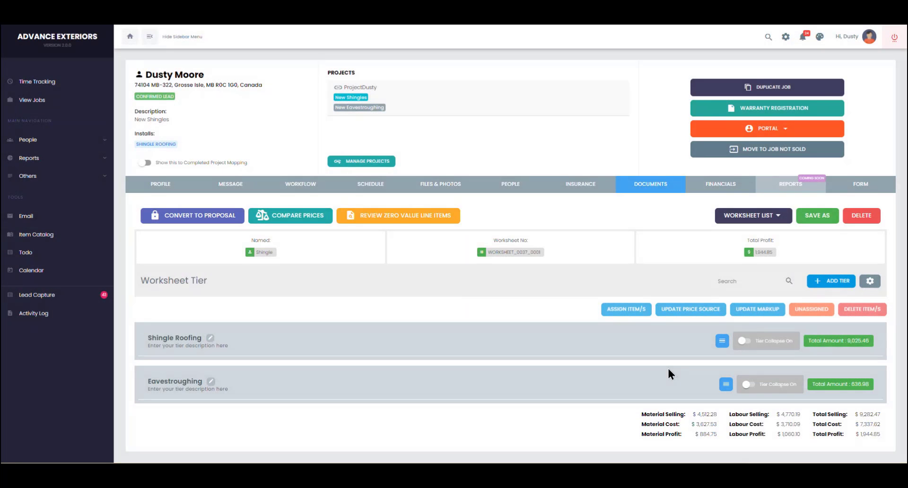
# Step: Review the worksheet's zero-quantity line items, then close the review
pyautogui.click(400, 216)
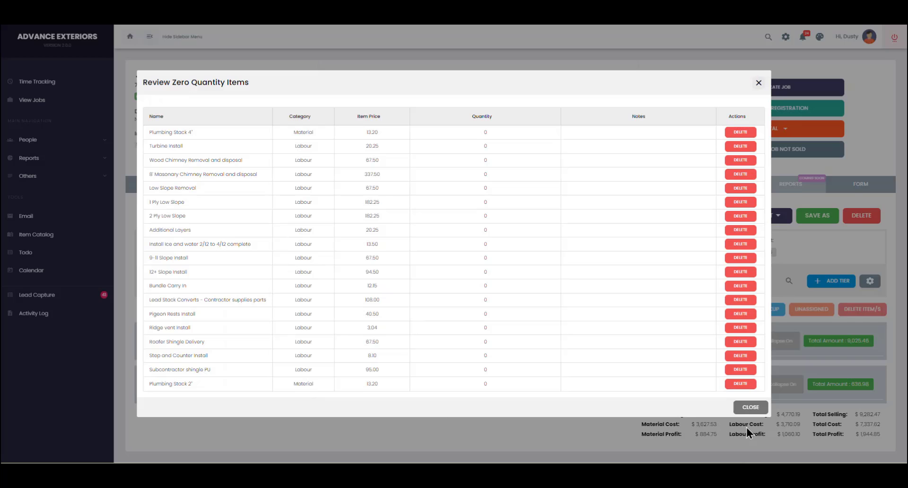
pyautogui.click(753, 408)
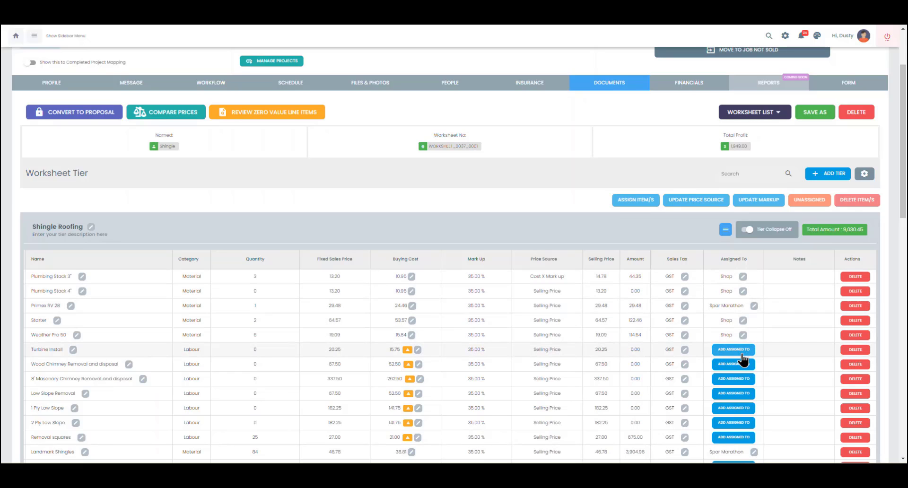
# Step: Keep Spar Marathon as Primex RV 28's assigned supplier and look over the worksheet
pyautogui.click(753, 307)
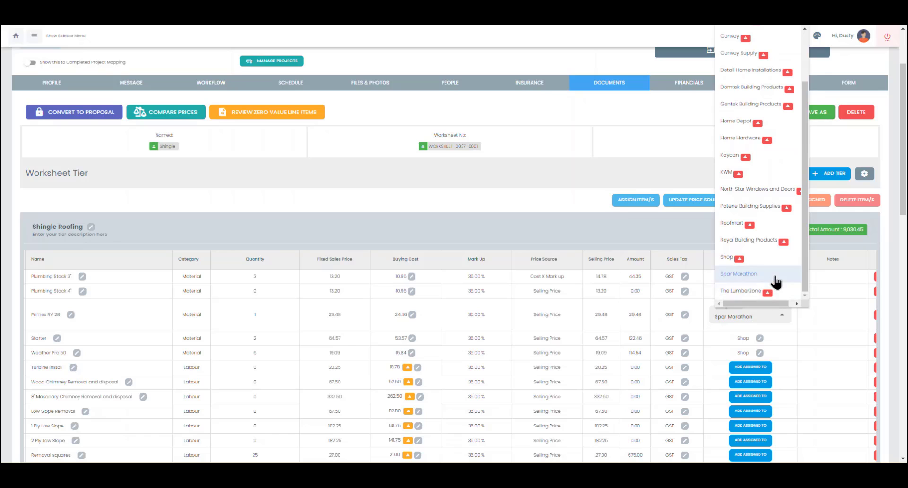
pyautogui.scroll(4, 776, 283)
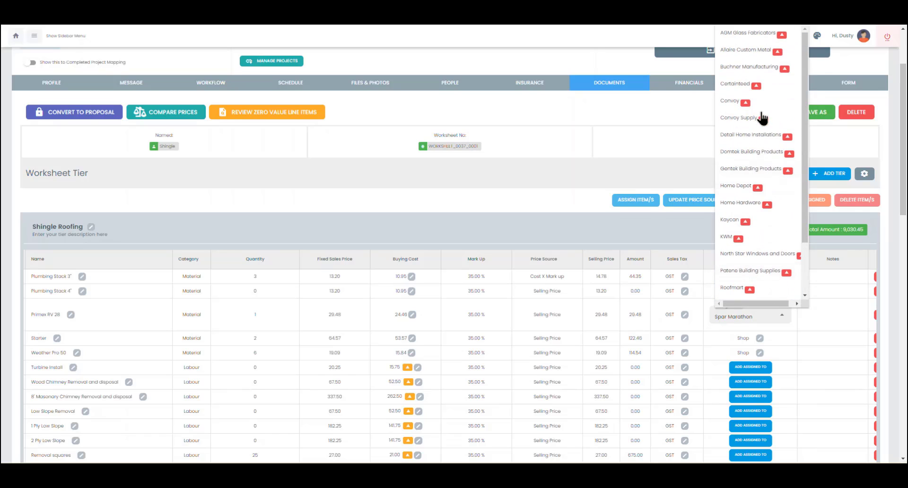
pyautogui.scroll(-2, 750, 142)
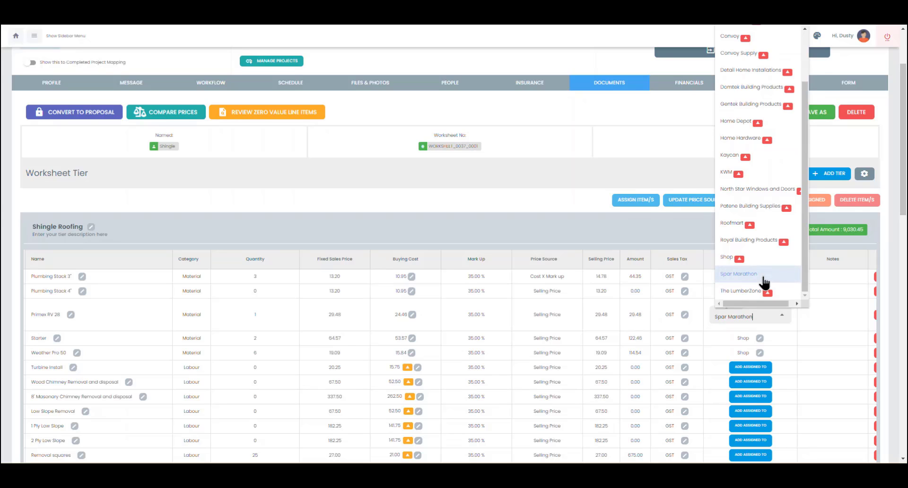
pyautogui.click(765, 283)
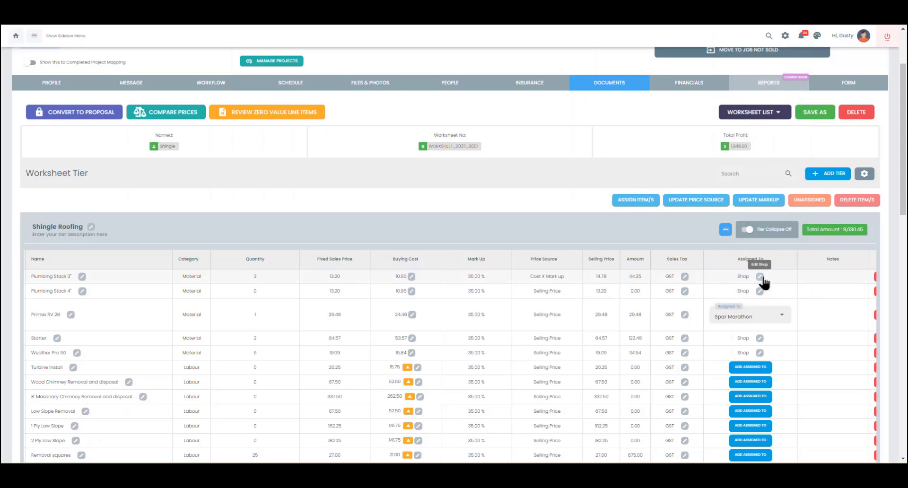
pyautogui.scroll(-5, 578, 229)
pyautogui.scroll(-1, 578, 232)
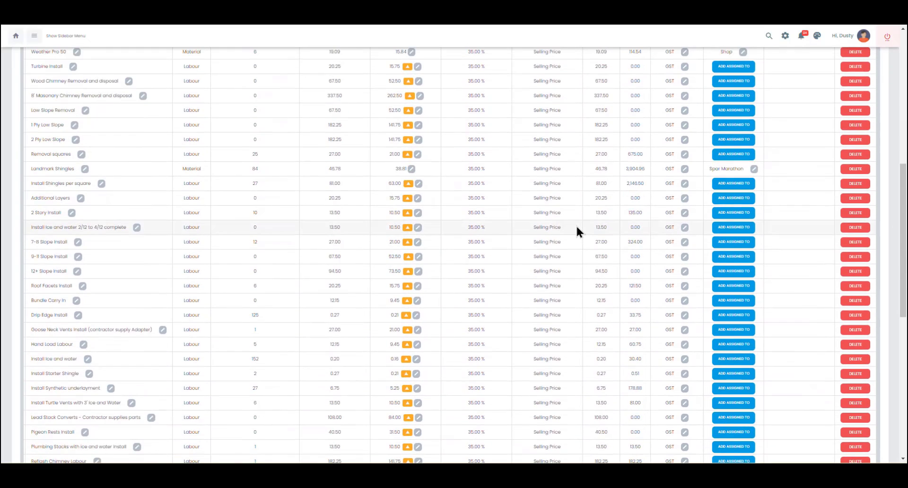
pyautogui.scroll(-3, 577, 225)
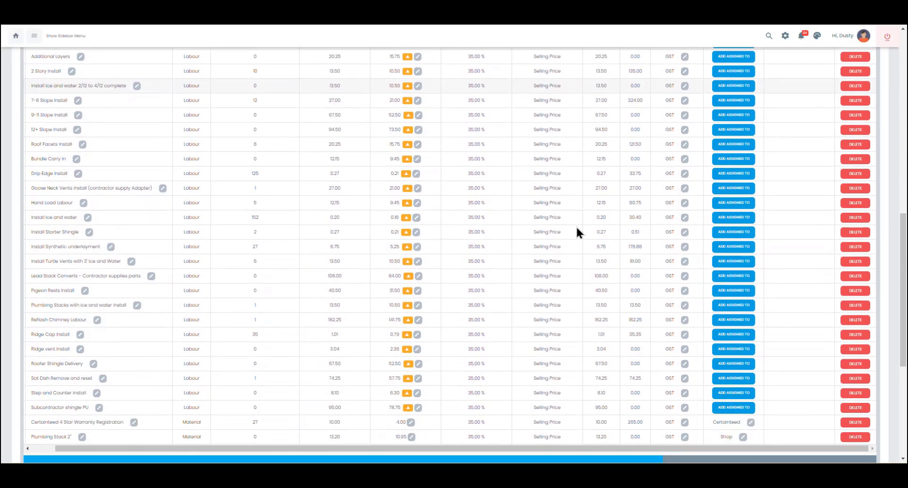
pyautogui.scroll(4, 742, 228)
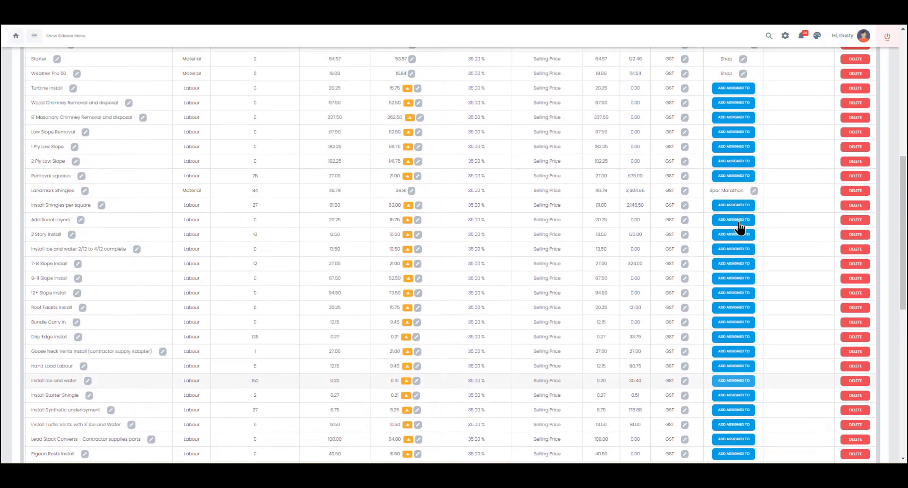
pyautogui.scroll(2, 739, 223)
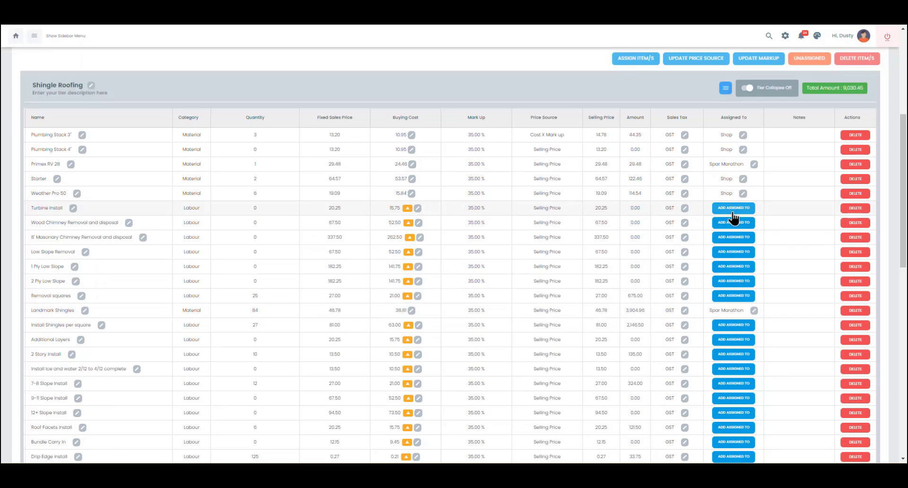
pyautogui.scroll(4, 705, 213)
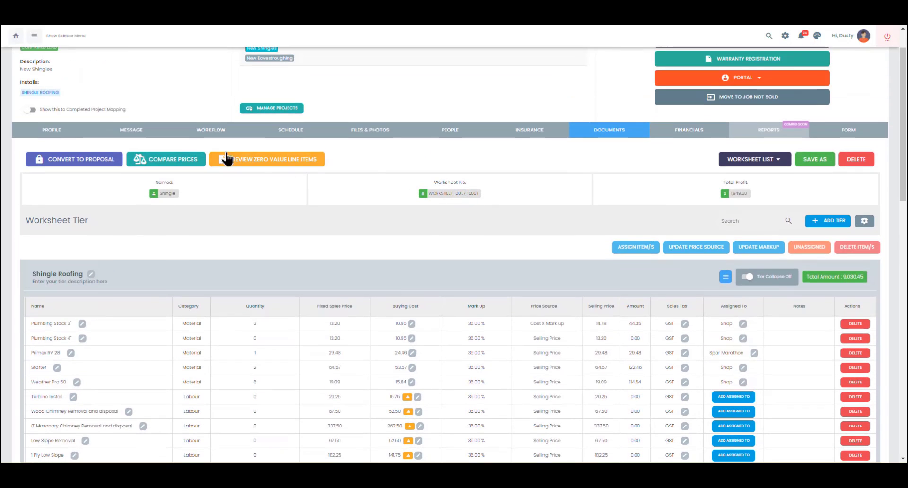
# Step: Convert the worksheet to a proposal despite unknown suppliers, titling it 'Shingles'
pyautogui.click(78, 160)
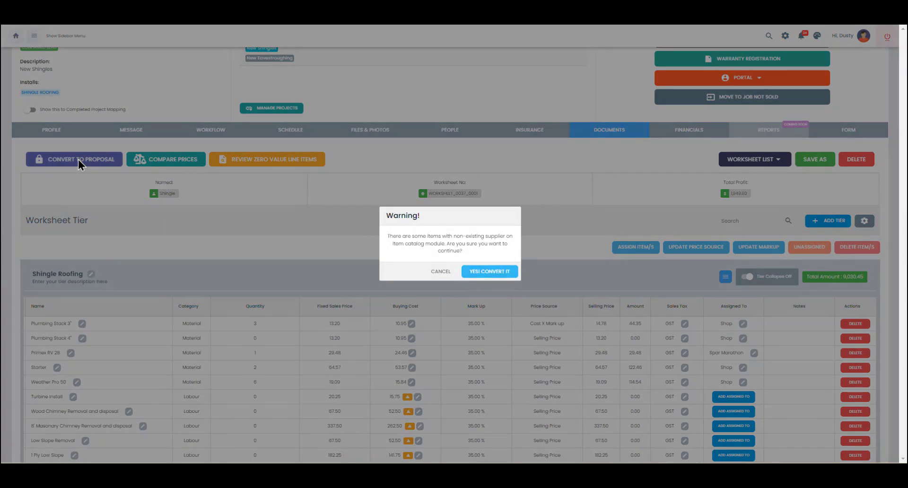
pyautogui.click(492, 273)
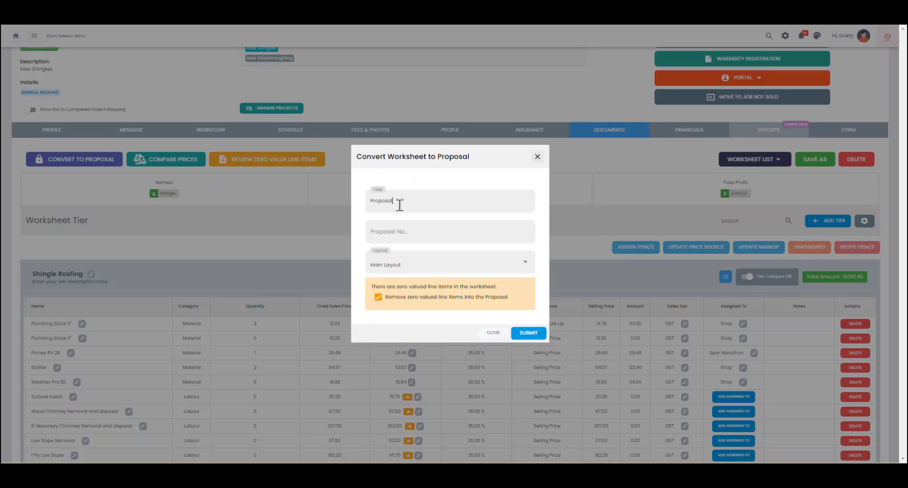
pyautogui.moveTo(398, 202); pyautogui.dragTo(354, 201)
pyautogui.write('Shingles')
pyautogui.click(531, 336)
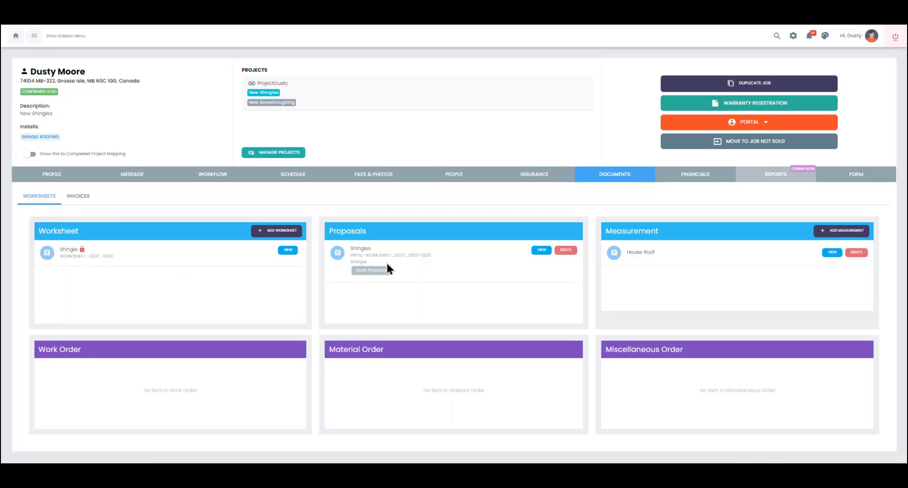
# Step: Open the Shingles draft proposal and look through its contents
pyautogui.click(544, 254)
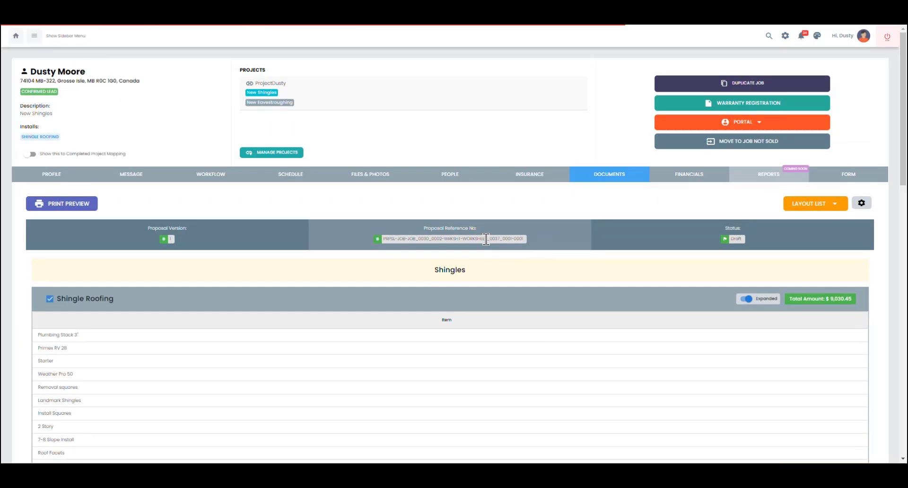
pyautogui.scroll(-5, 486, 239)
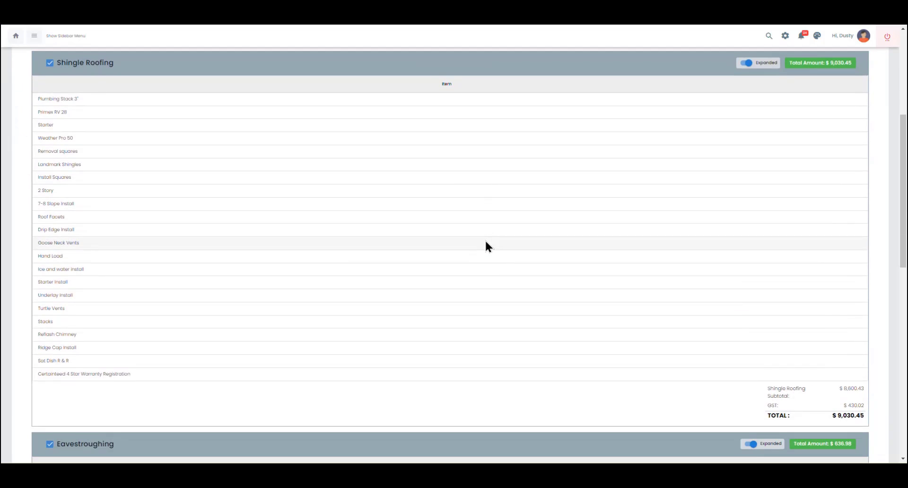
pyautogui.scroll(1, 486, 245)
pyautogui.scroll(-2, 486, 246)
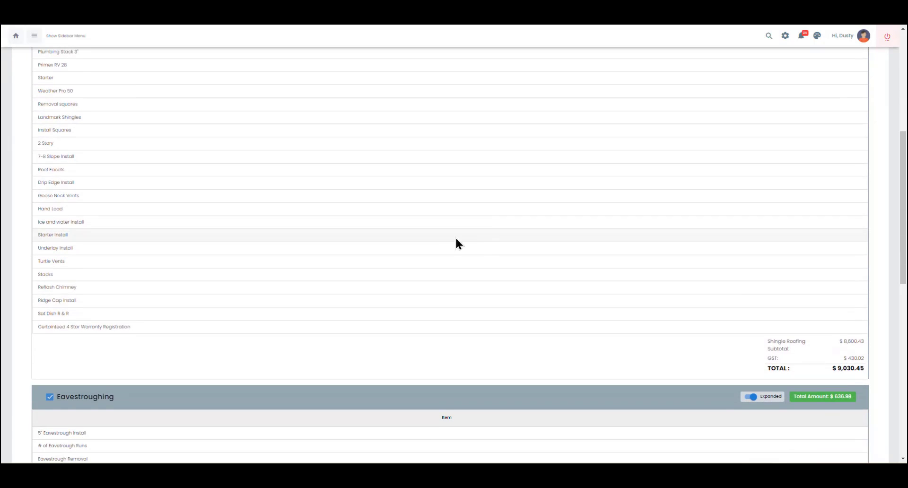
pyautogui.scroll(1, 258, 232)
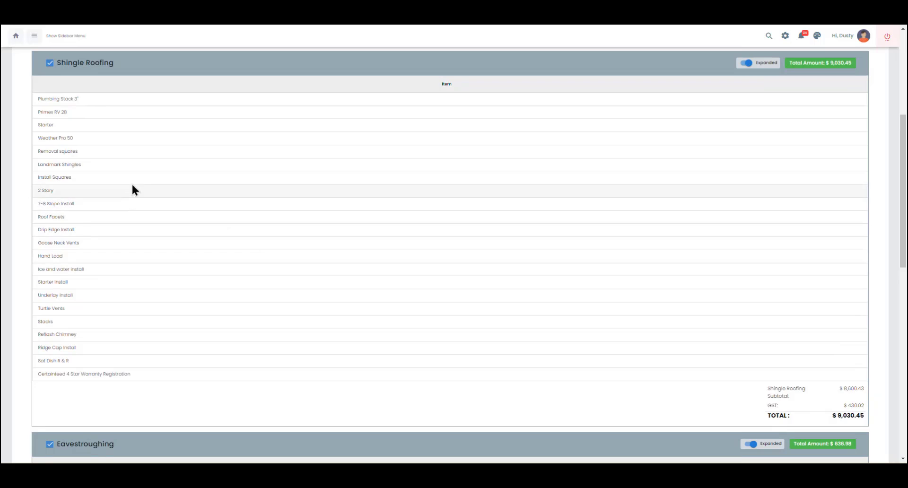
pyautogui.scroll(-4, 119, 353)
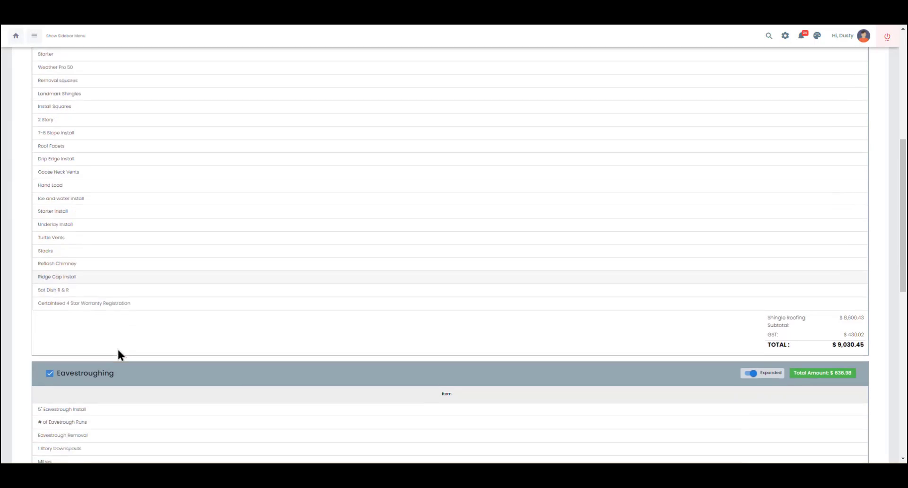
pyautogui.scroll(5, 142, 367)
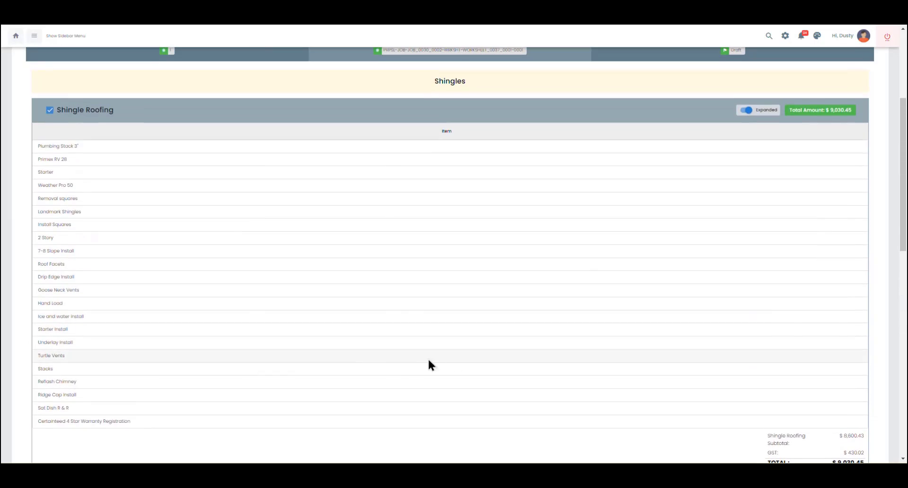
pyautogui.scroll(2, 748, 142)
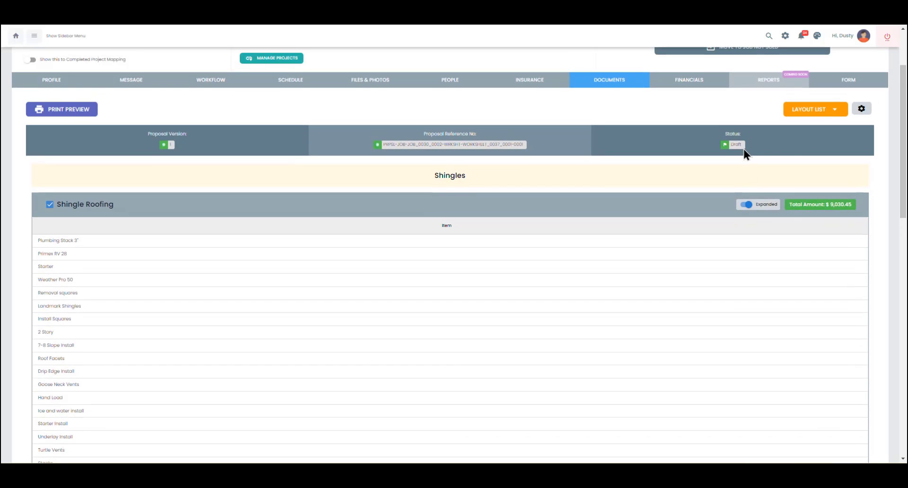
# Step: In proposal settings, turn on Show Line Item Amount and Show Line Item Quantity
pyautogui.click(862, 110)
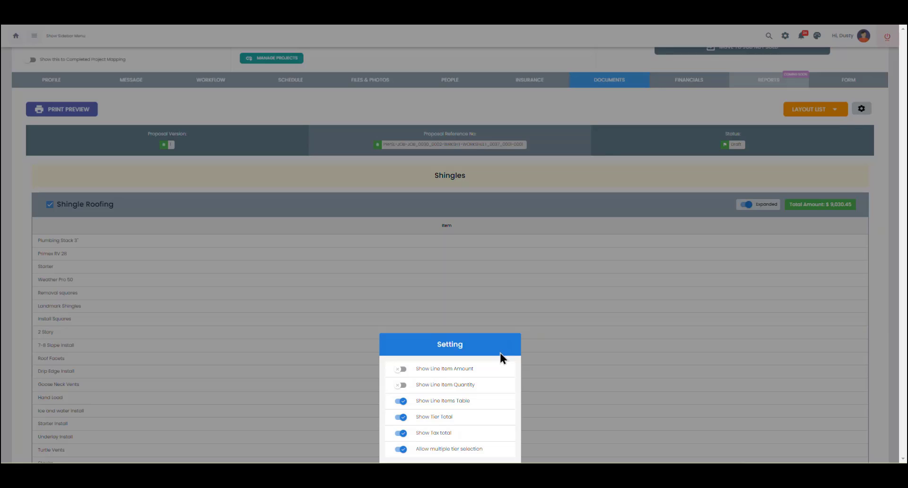
pyautogui.click(436, 372)
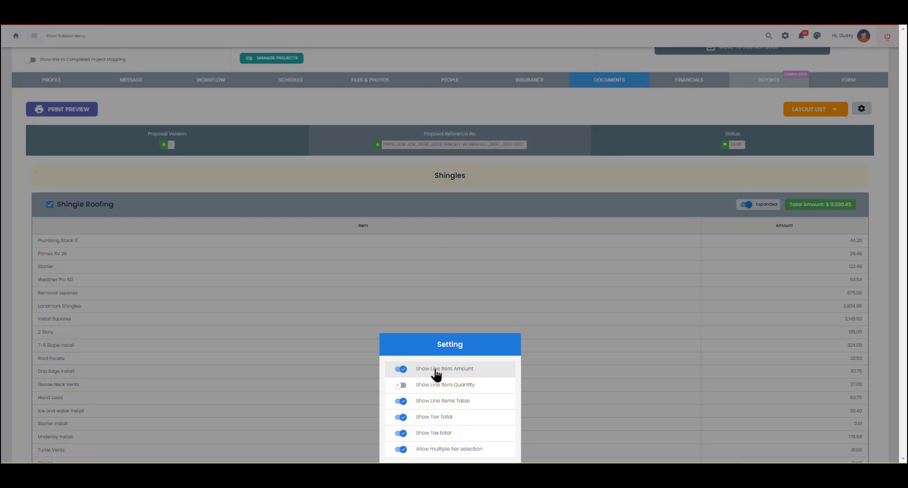
pyautogui.click(438, 388)
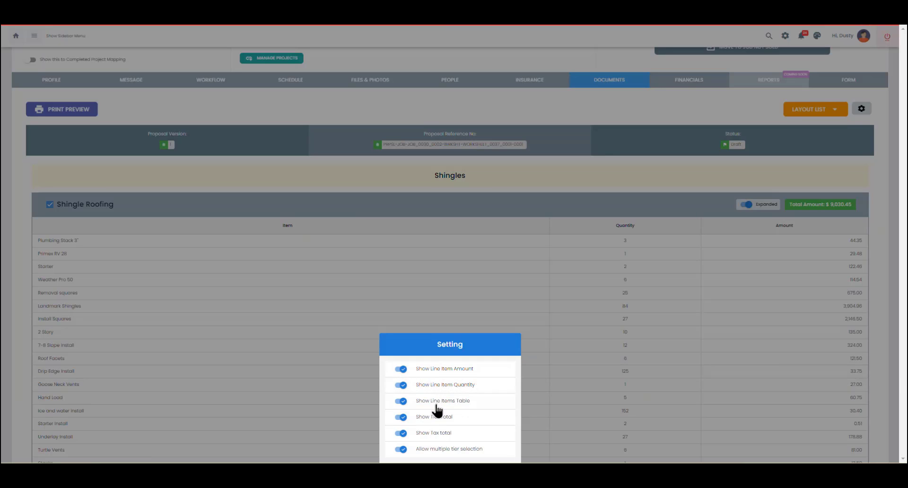
pyautogui.click(436, 405)
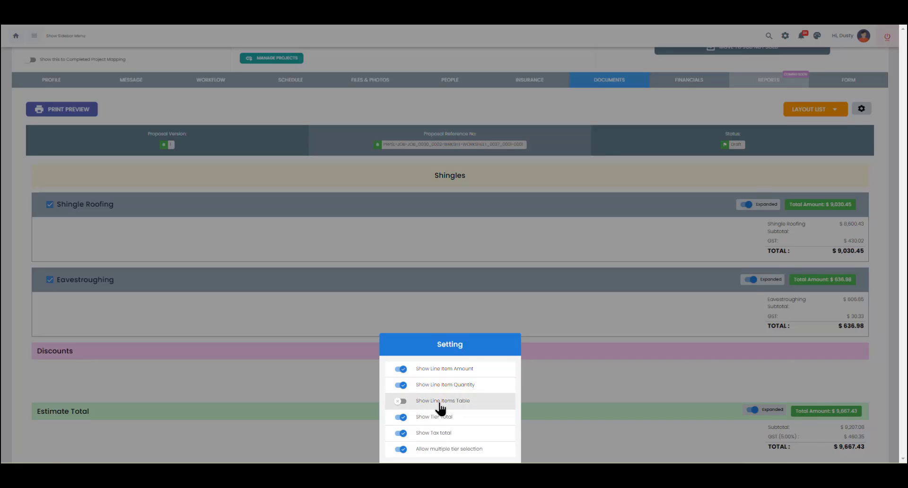
pyautogui.click(436, 404)
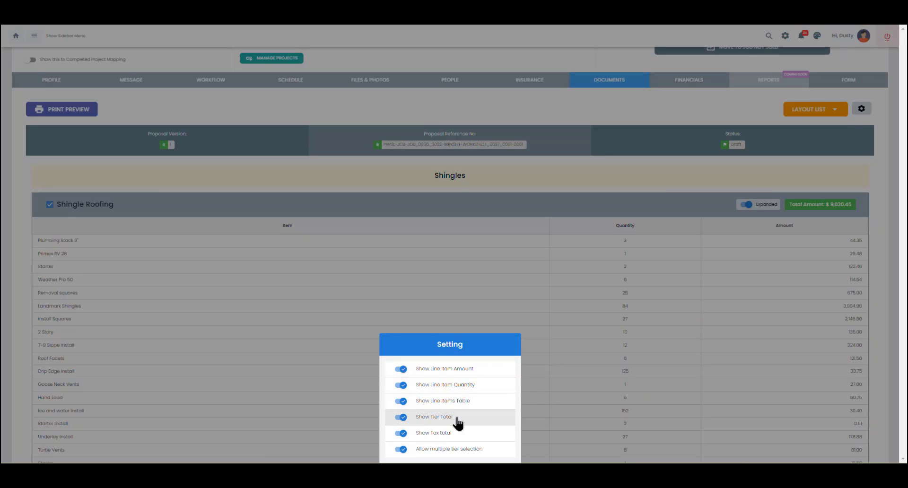
pyautogui.click(442, 451)
pyautogui.click(442, 450)
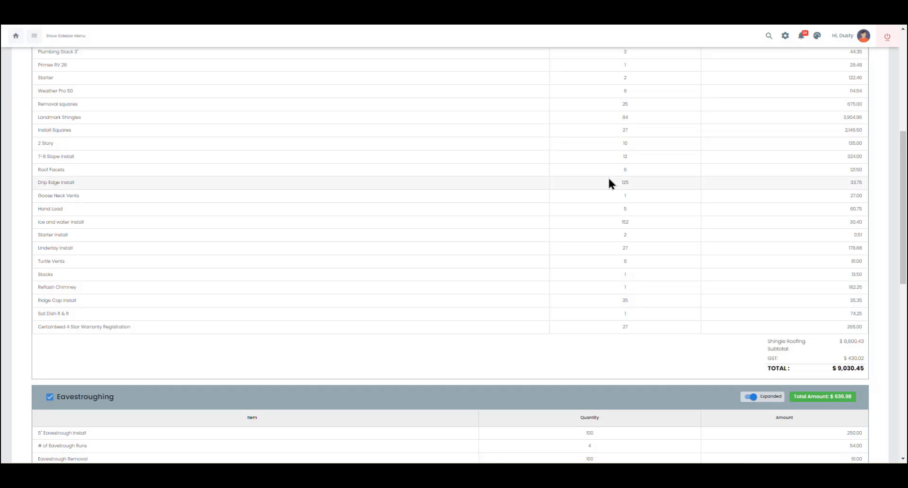
# Step: Upload jobexact logo.png from the computer as an attachment to the proposal
pyautogui.scroll(-5, 610, 179)
pyautogui.scroll(-2, 609, 178)
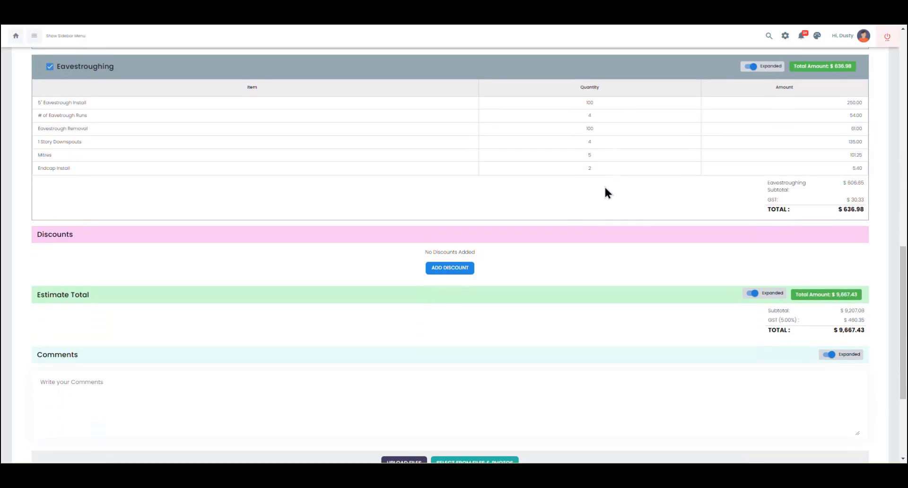
pyautogui.click(450, 269)
pyautogui.scroll(-2, 97, 384)
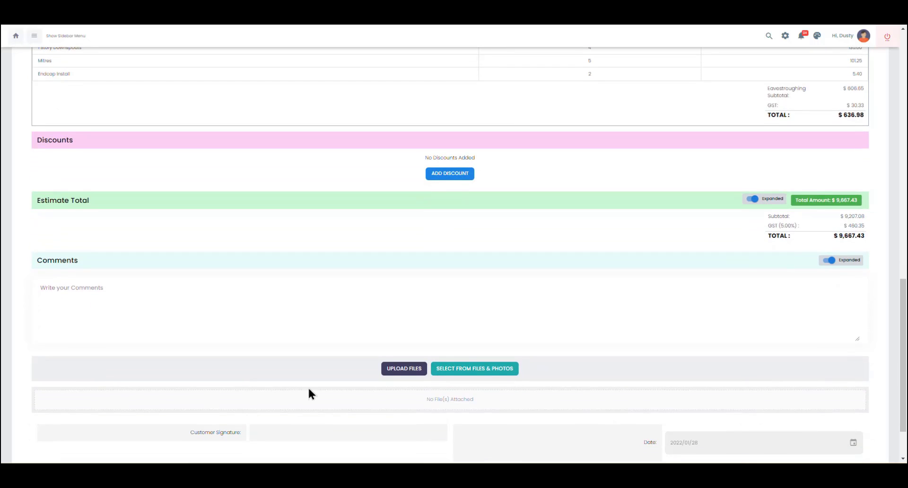
pyautogui.click(419, 371)
pyautogui.click(452, 232)
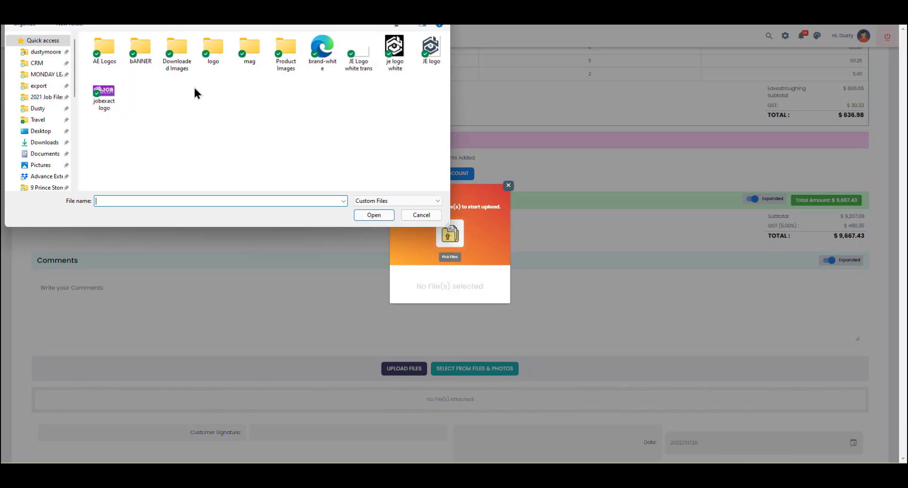
pyautogui.click(104, 93)
pyautogui.click(374, 216)
pyautogui.click(492, 272)
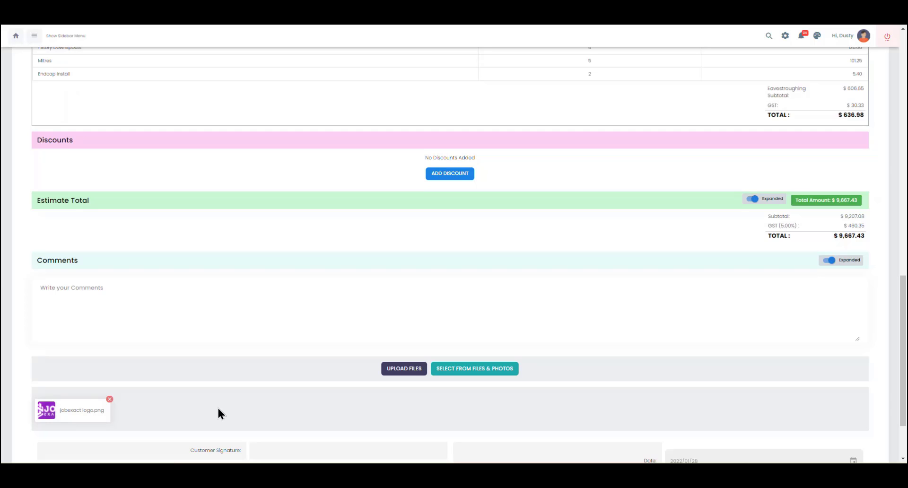
pyautogui.scroll(10, 218, 413)
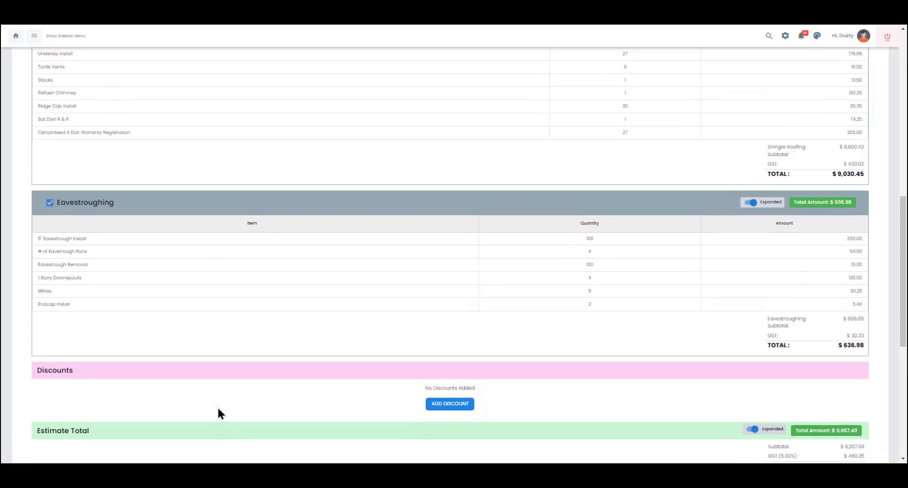
pyautogui.scroll(5, 218, 413)
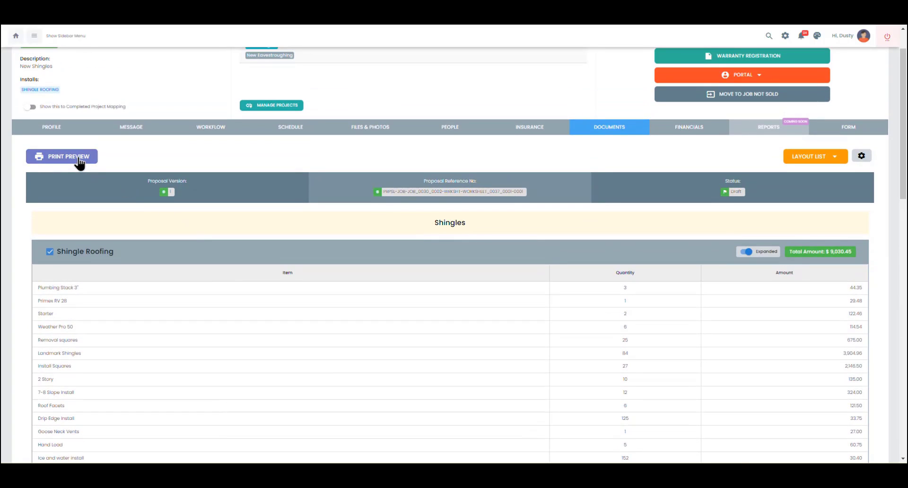
pyautogui.click(79, 157)
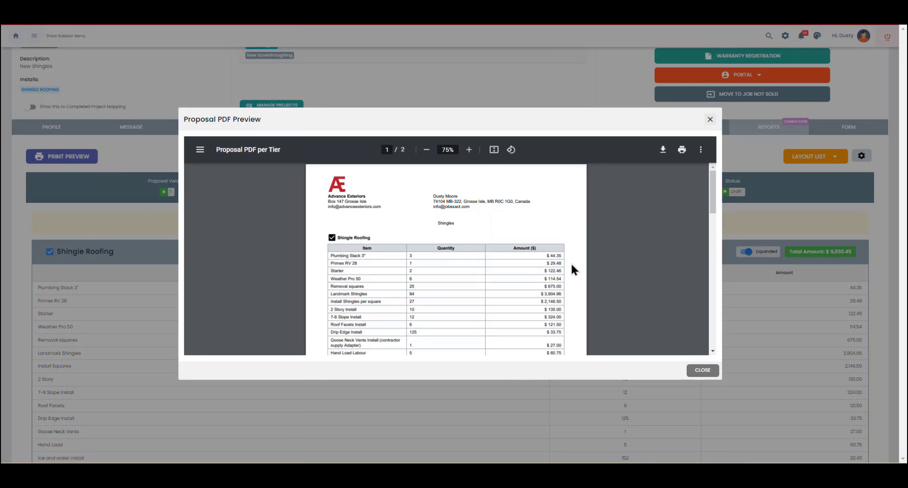
pyautogui.scroll(-10, 604, 249)
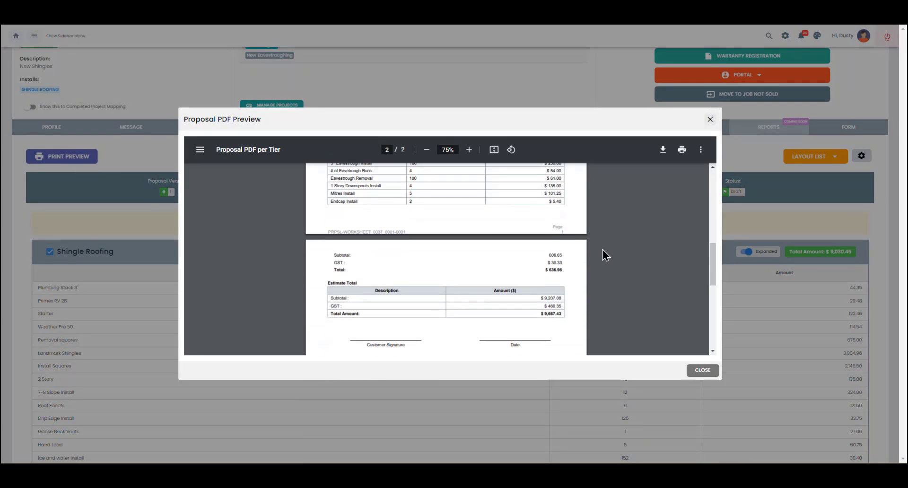
pyautogui.scroll(-5, 603, 251)
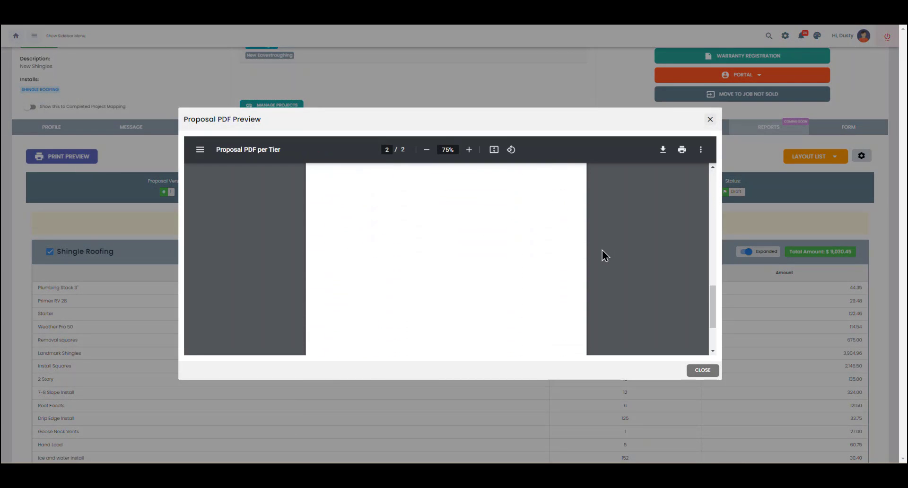
pyautogui.click(709, 119)
pyautogui.scroll(-10, 620, 260)
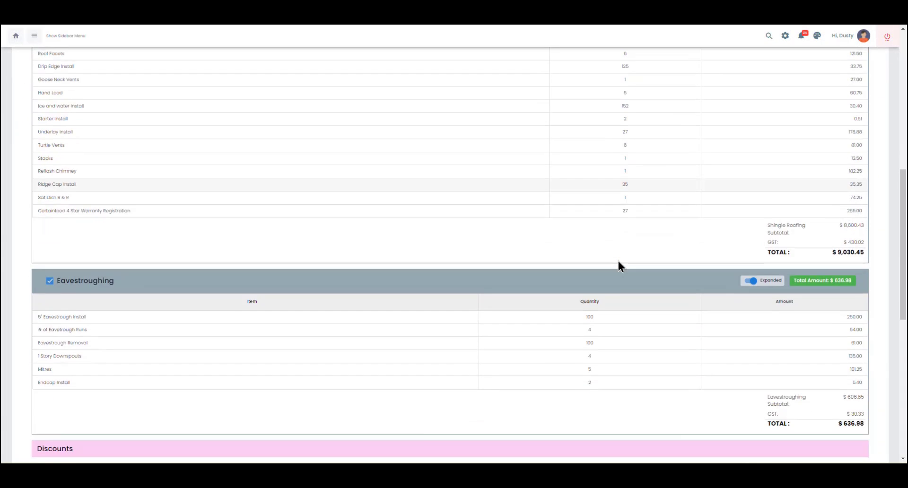
pyautogui.scroll(-5, 619, 263)
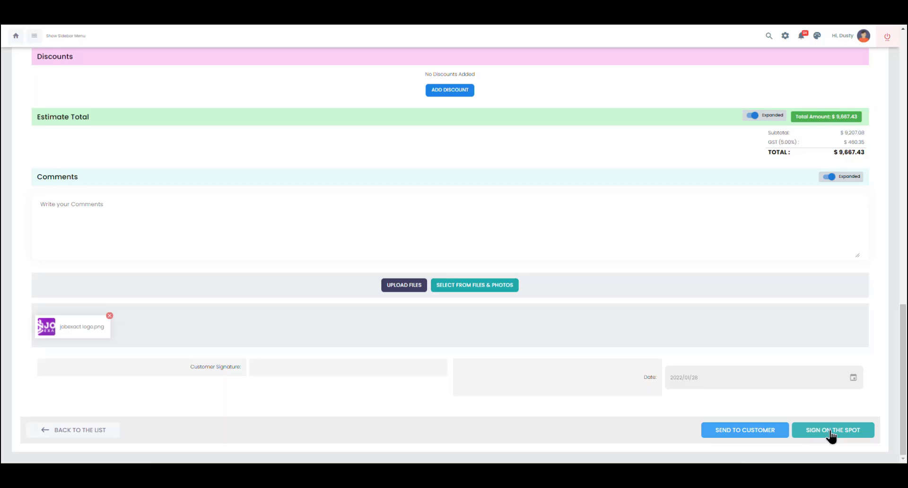
# Step: Email the Shingles proposal with subject 'Project proposal' to the customer, keeping Customer as recipient type
pyautogui.click(765, 431)
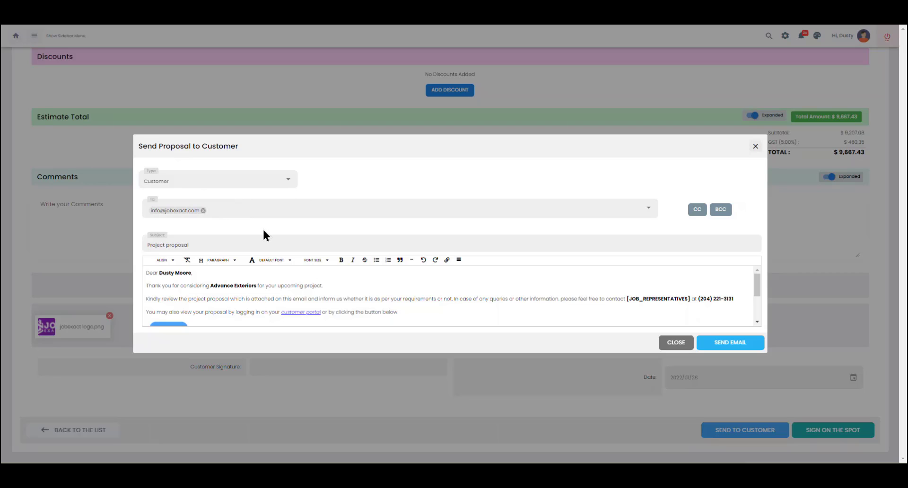
pyautogui.scroll(-1, 249, 271)
pyautogui.scroll(2, 249, 272)
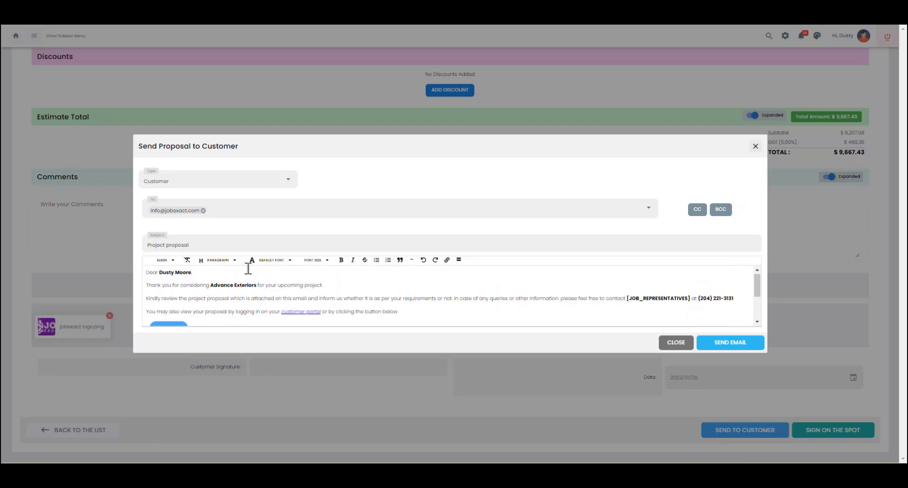
pyautogui.click(290, 184)
pyautogui.click(290, 185)
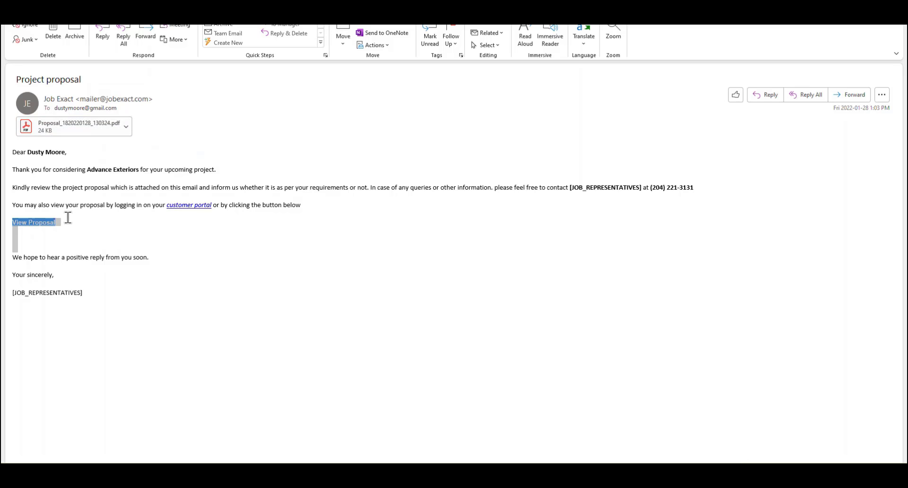
# Step: Open the Shingles proposal from the View Proposal link in the 'Project proposal' email
pyautogui.click(43, 225)
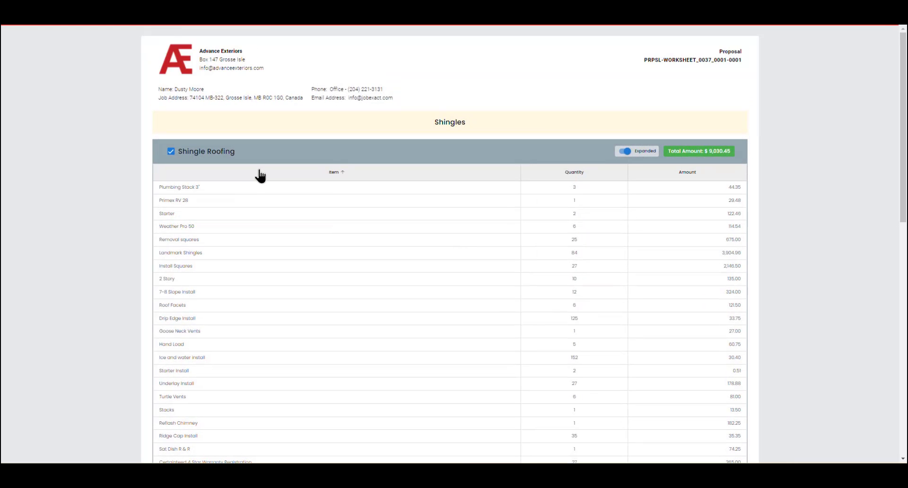
# Step: Draw the customer's signature in the Customer Signature pad
pyautogui.scroll(-8, 336, 128)
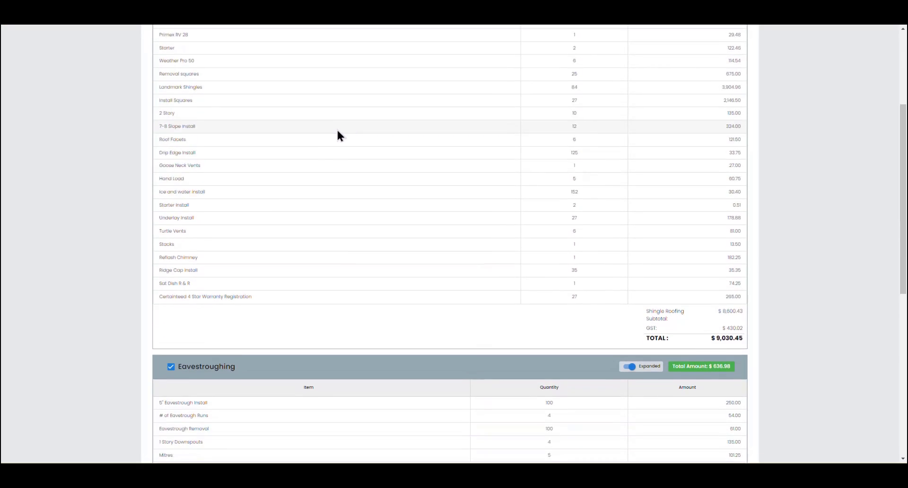
pyautogui.scroll(-1, 335, 149)
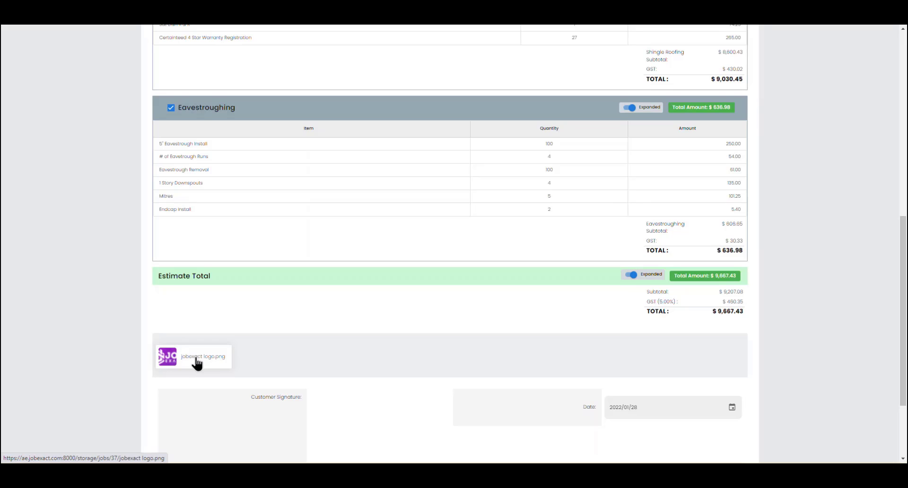
pyautogui.scroll(-3, 208, 353)
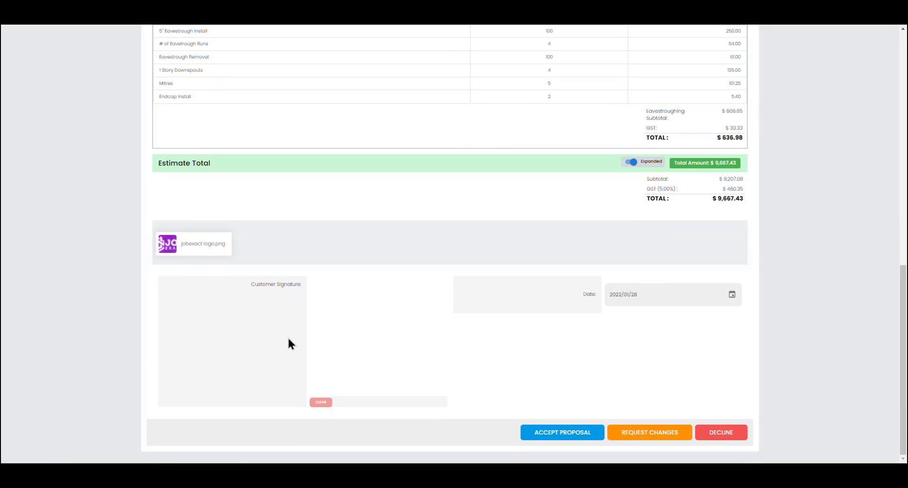
pyautogui.moveTo(339, 312)
pyautogui.mouseDown()
pyautogui.moveTo(316, 298)
pyautogui.moveTo(413, 306)
pyautogui.mouseUp()
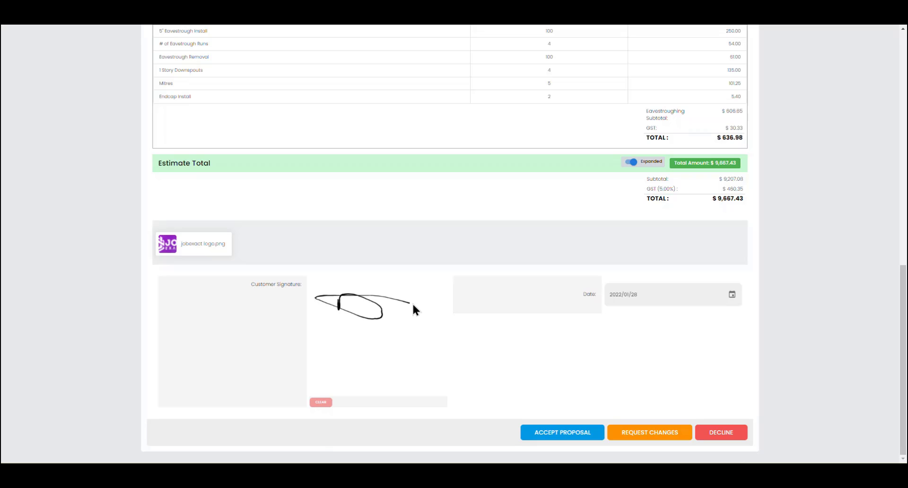
# Step: Review the proposal sections, toggling Eavestroughing off and back on so it stays included
pyautogui.scroll(20, 401, 307)
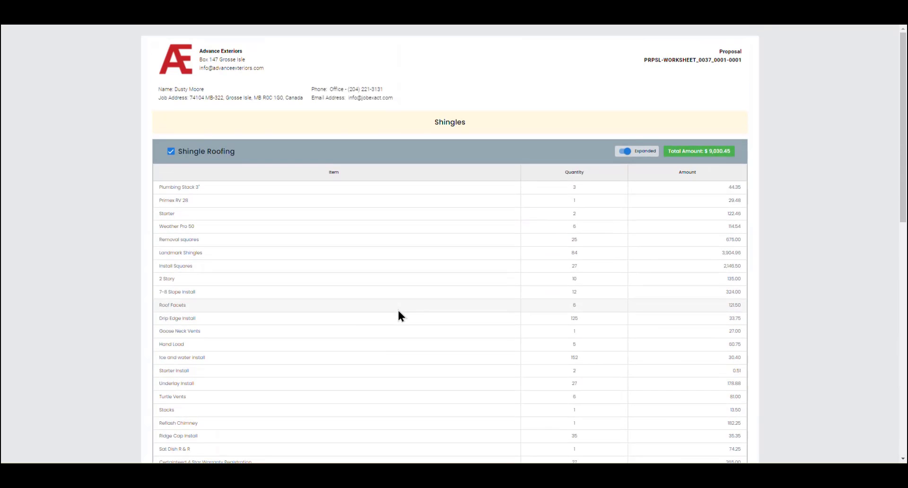
pyautogui.scroll(-6, 277, 213)
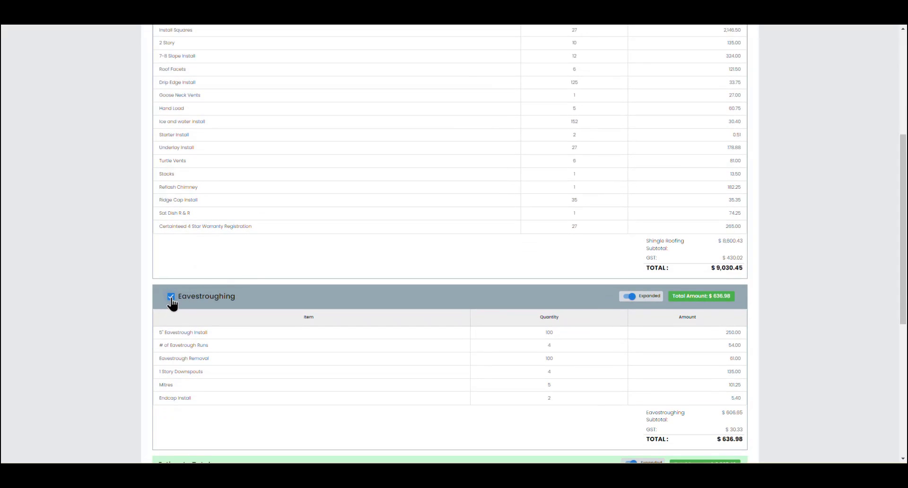
pyautogui.scroll(-3, 351, 322)
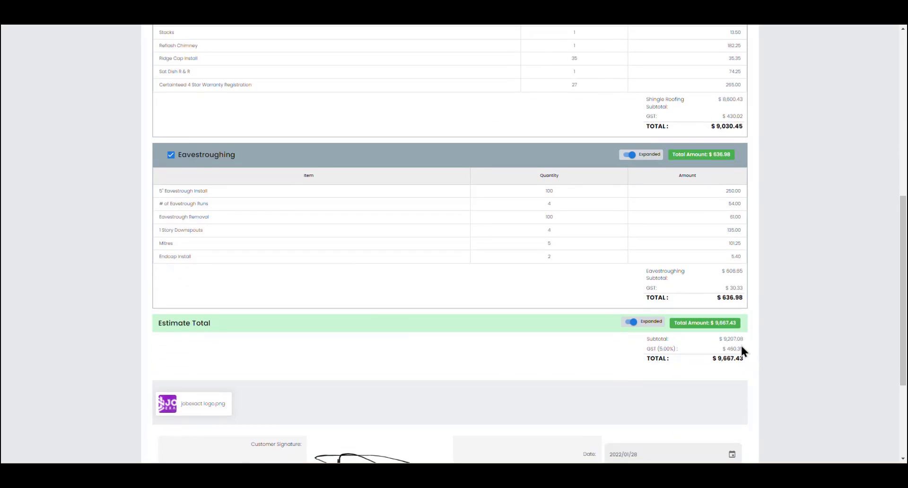
pyautogui.click(171, 156)
pyautogui.click(172, 156)
pyautogui.scroll(-3, 316, 211)
pyautogui.scroll(-1, 317, 218)
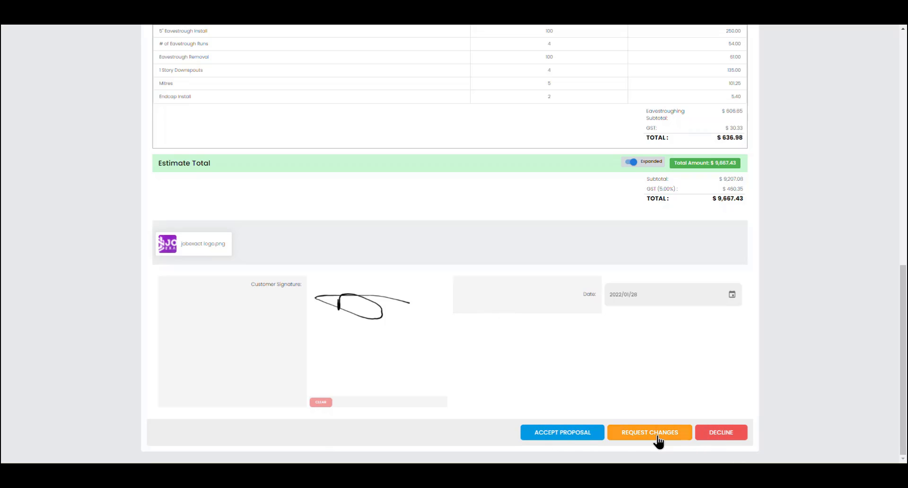
# Step: Accept the $9,667.43 proposal, entering the customer's name, and submit
pyautogui.click(570, 431)
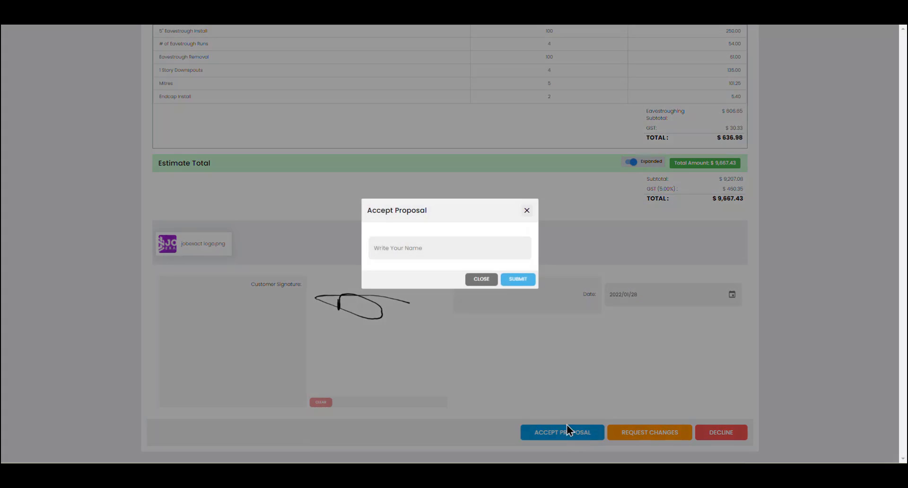
pyautogui.click(401, 248)
pyautogui.write('Dusty')
pyautogui.click(523, 281)
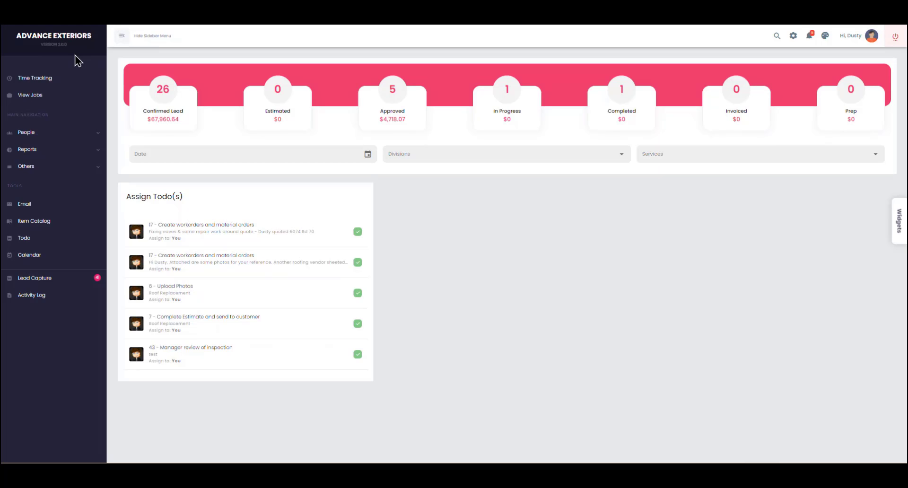
# Step: Find job 7410, open New Shingles, and check its Documents show Accepted Proposal
pyautogui.click(33, 96)
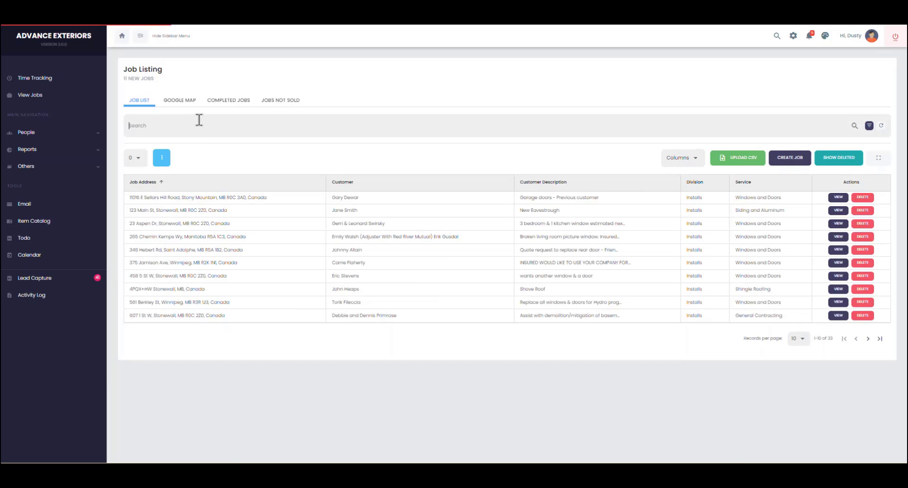
pyautogui.click(199, 120)
pyautogui.write('7410')
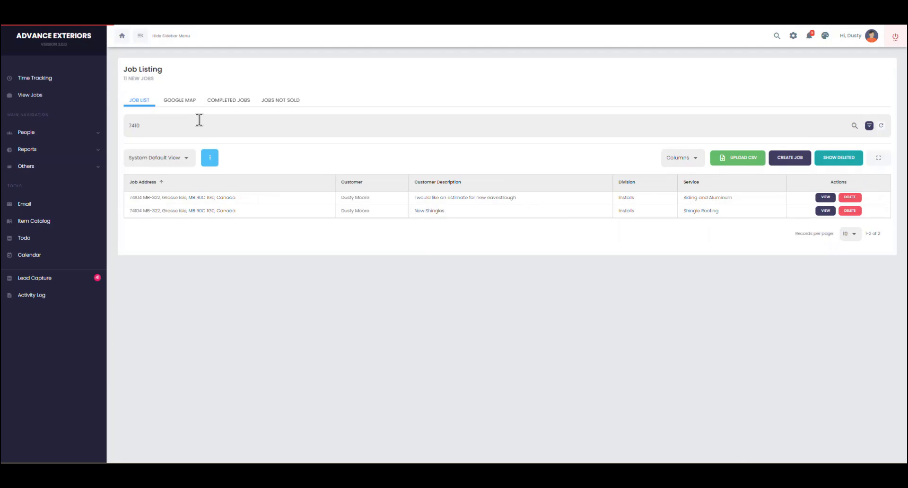
pyautogui.click(456, 211)
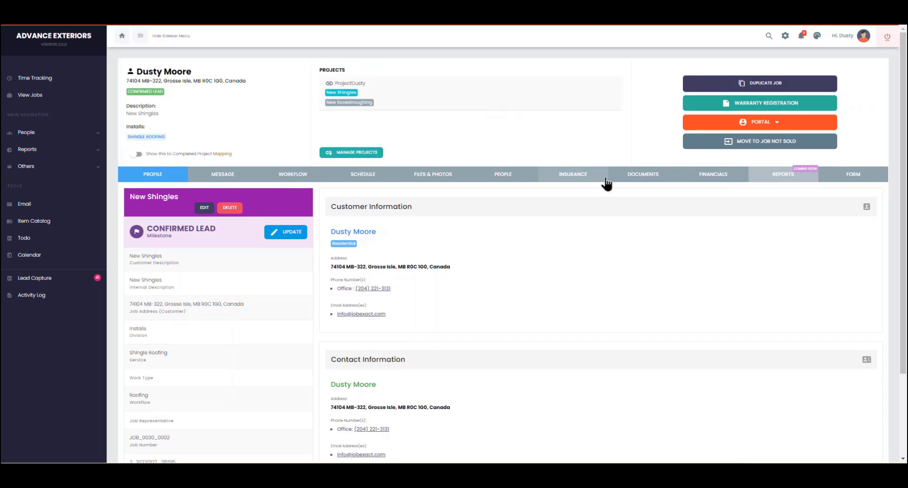
pyautogui.click(634, 179)
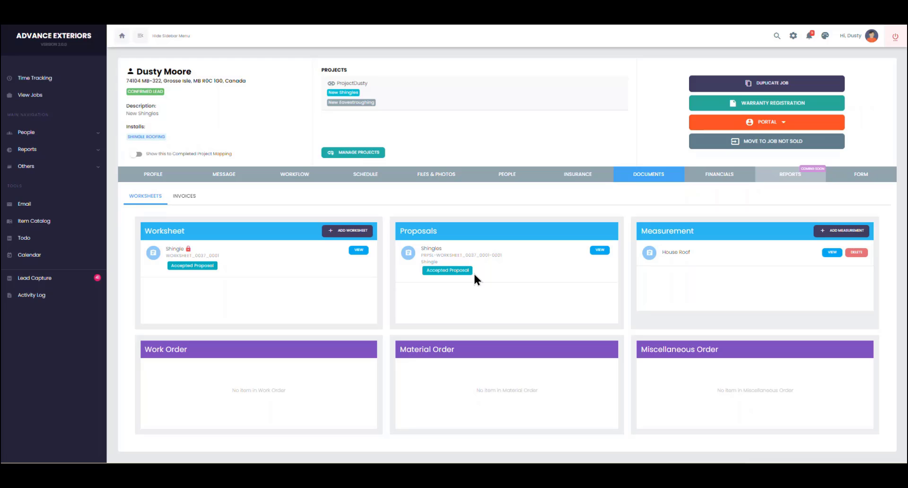
# Step: Review the notifications that the customer viewed and accepted the proposal
pyautogui.click(812, 38)
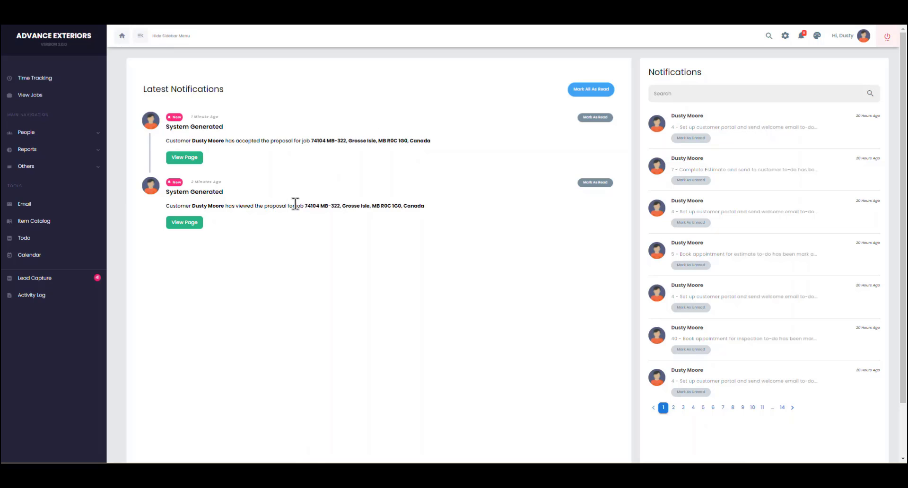
pyautogui.moveTo(444, 204); pyautogui.dragTo(200, 207)
pyautogui.moveTo(454, 139); pyautogui.dragTo(210, 142)
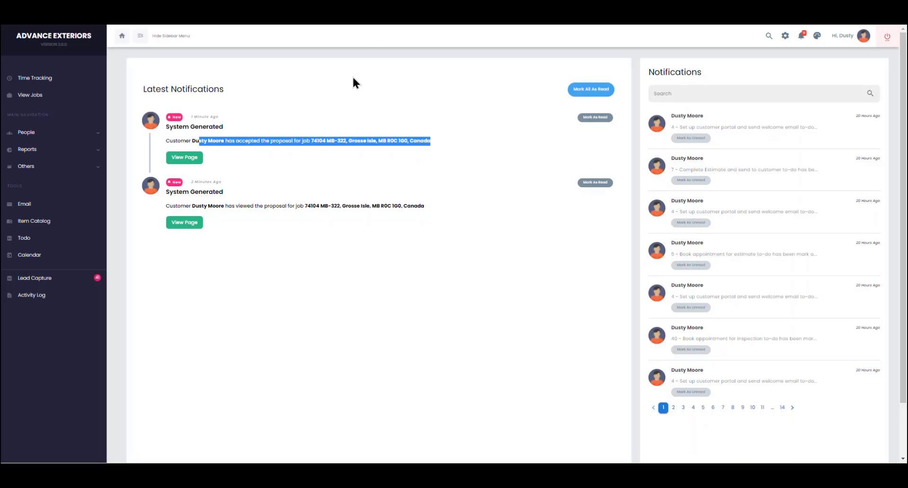